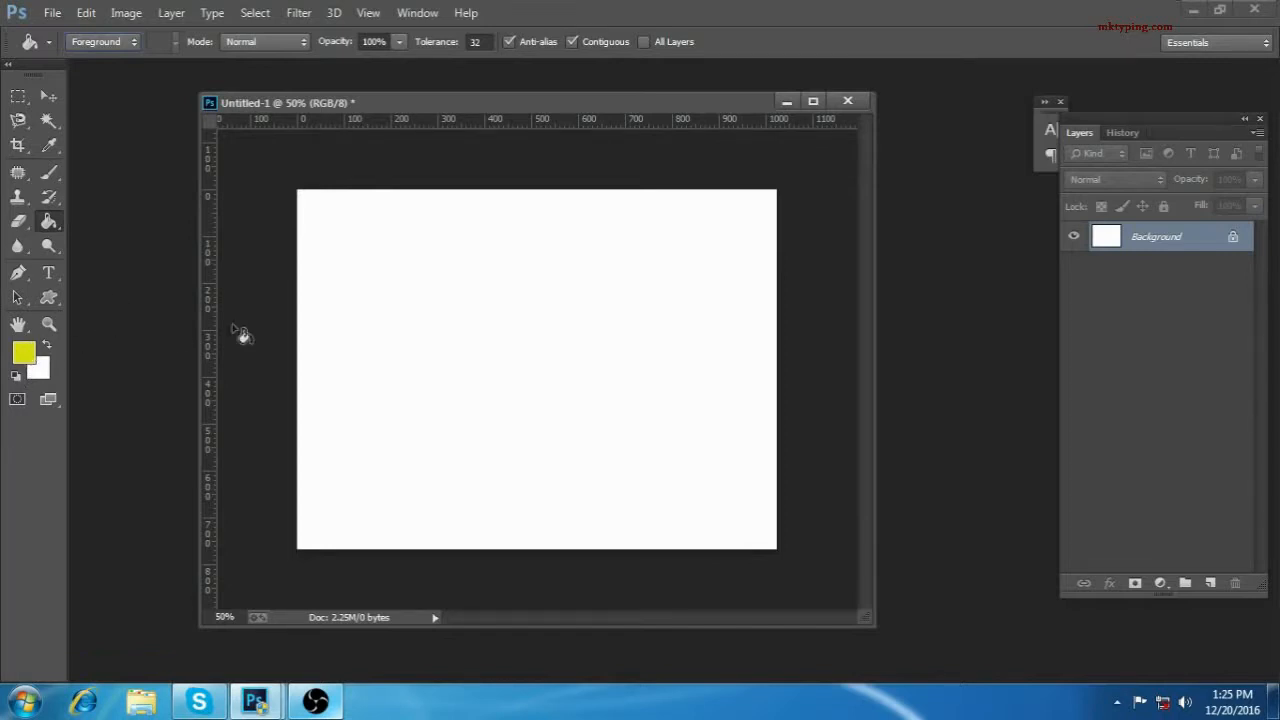
Step: Fill the canvas with the yellow foreground color using the Paint Bucket
{"action": "left_click", "coordinate": [399, 285]}
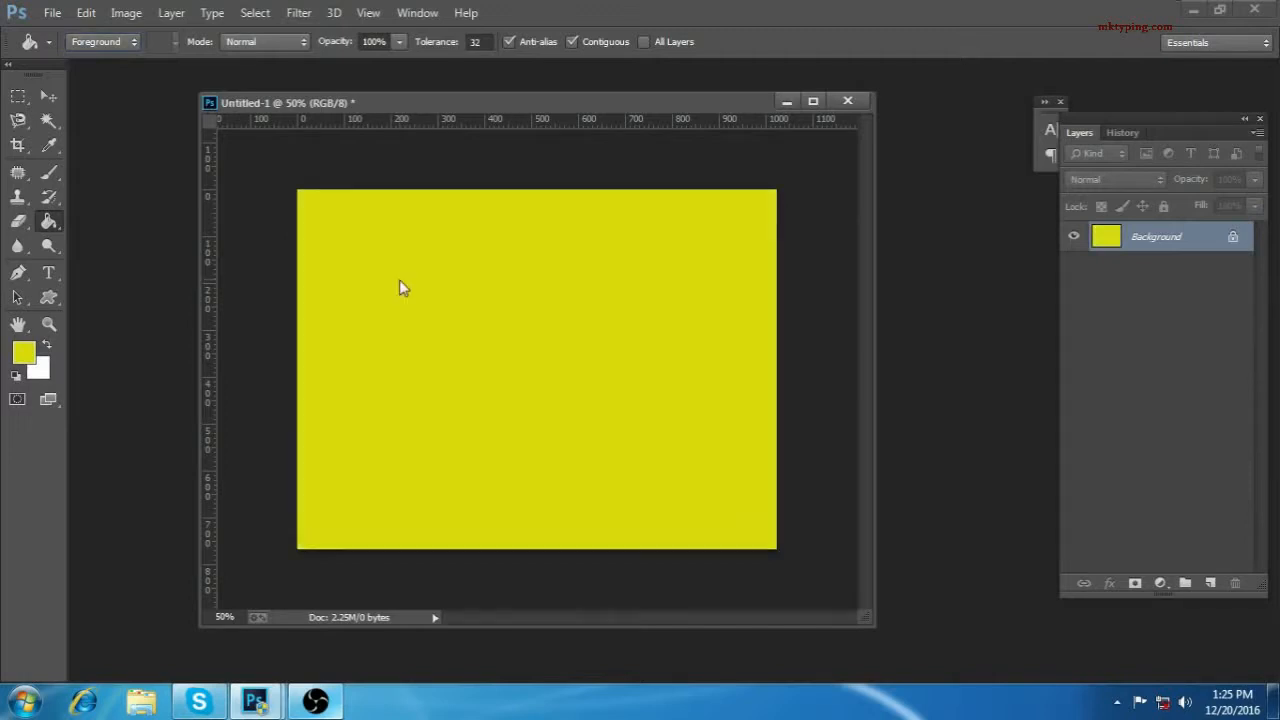
Step: Set the foreground color to green #14a409 and fill the canvas with it using the Paint Bucket
{"action": "left_click", "coordinate": [24, 352]}
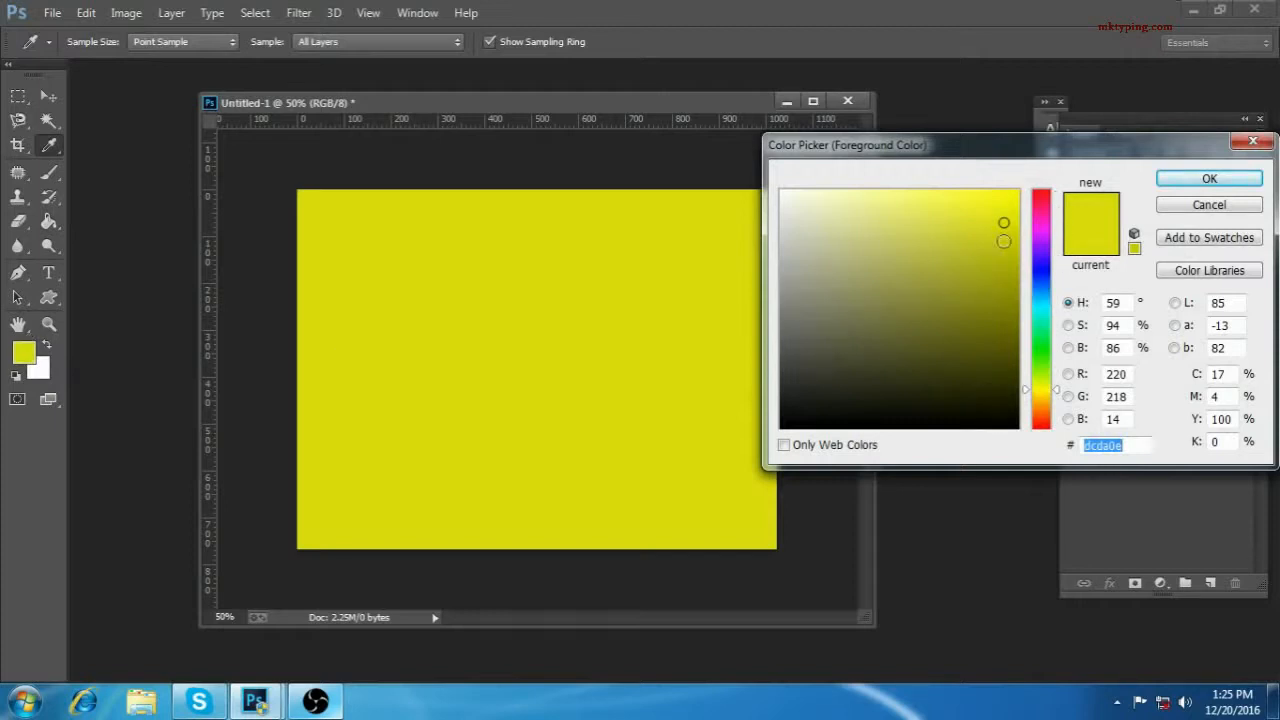
{"action": "left_click_drag", "start_coordinate": [1050, 372], "coordinate": [1048, 352]}
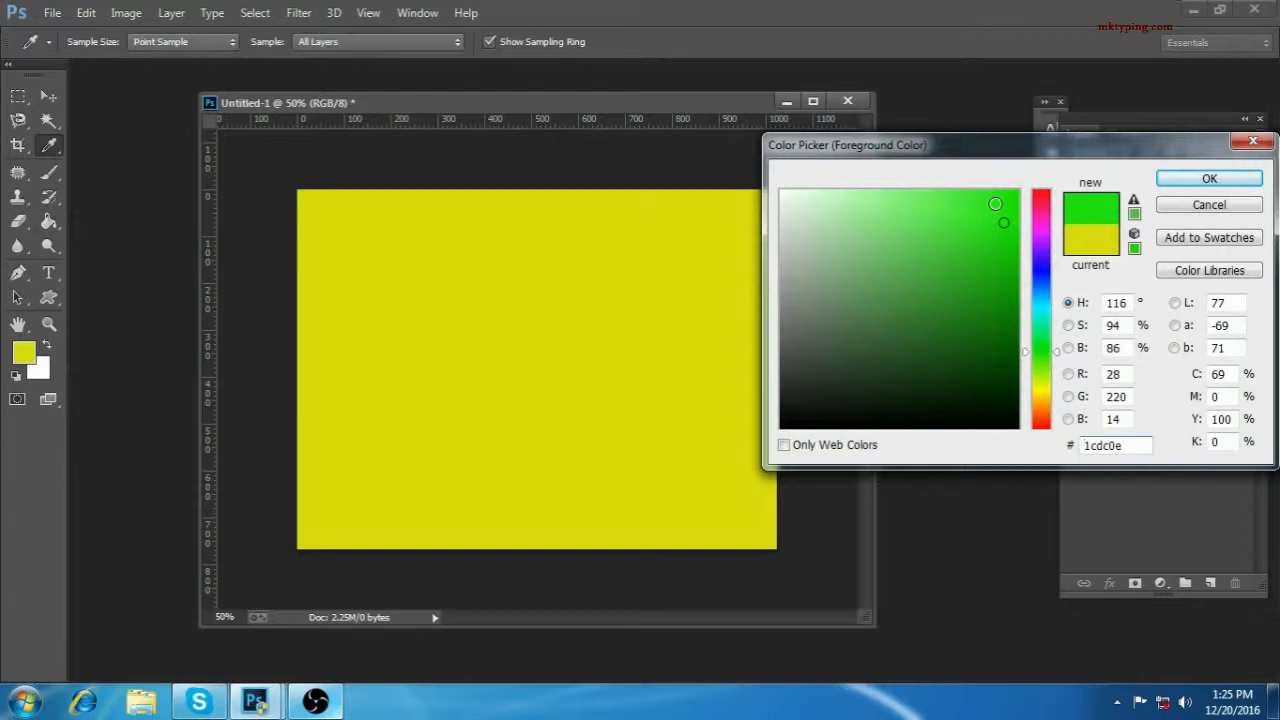
{"action": "left_click", "coordinate": [995, 204]}
{"action": "left_click", "coordinate": [1003, 223]}
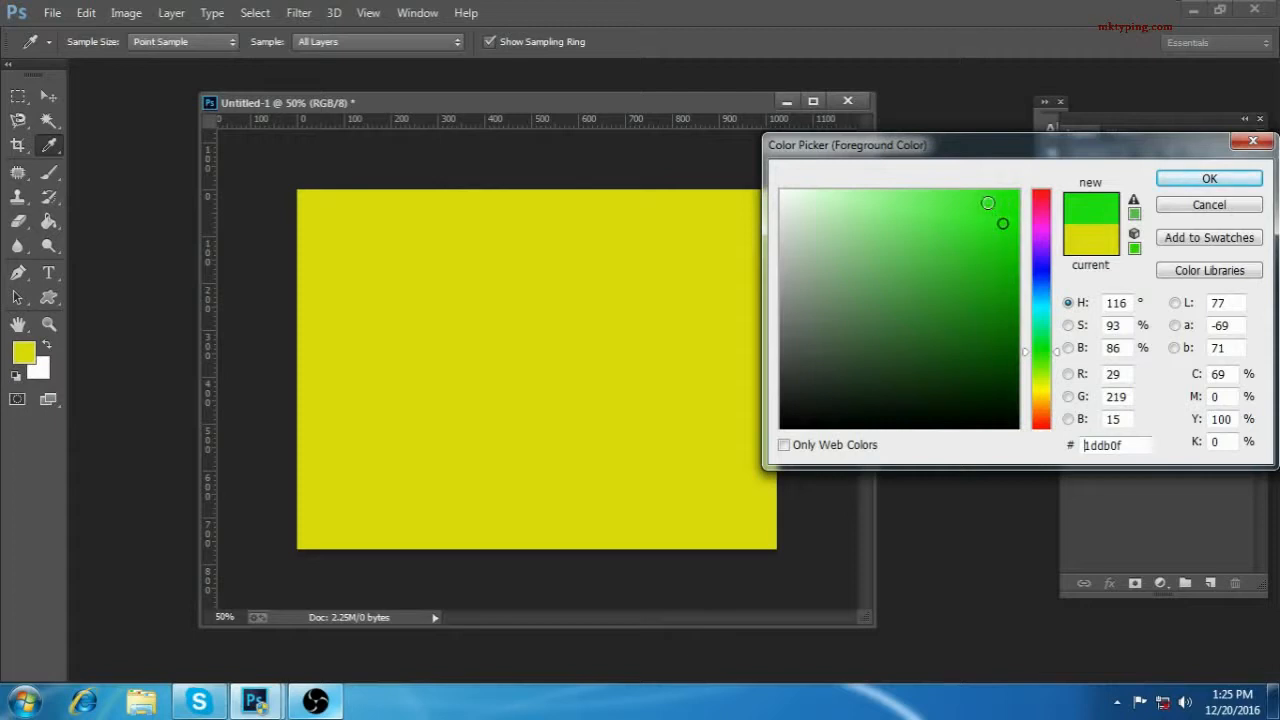
{"action": "left_click", "coordinate": [997, 289]}
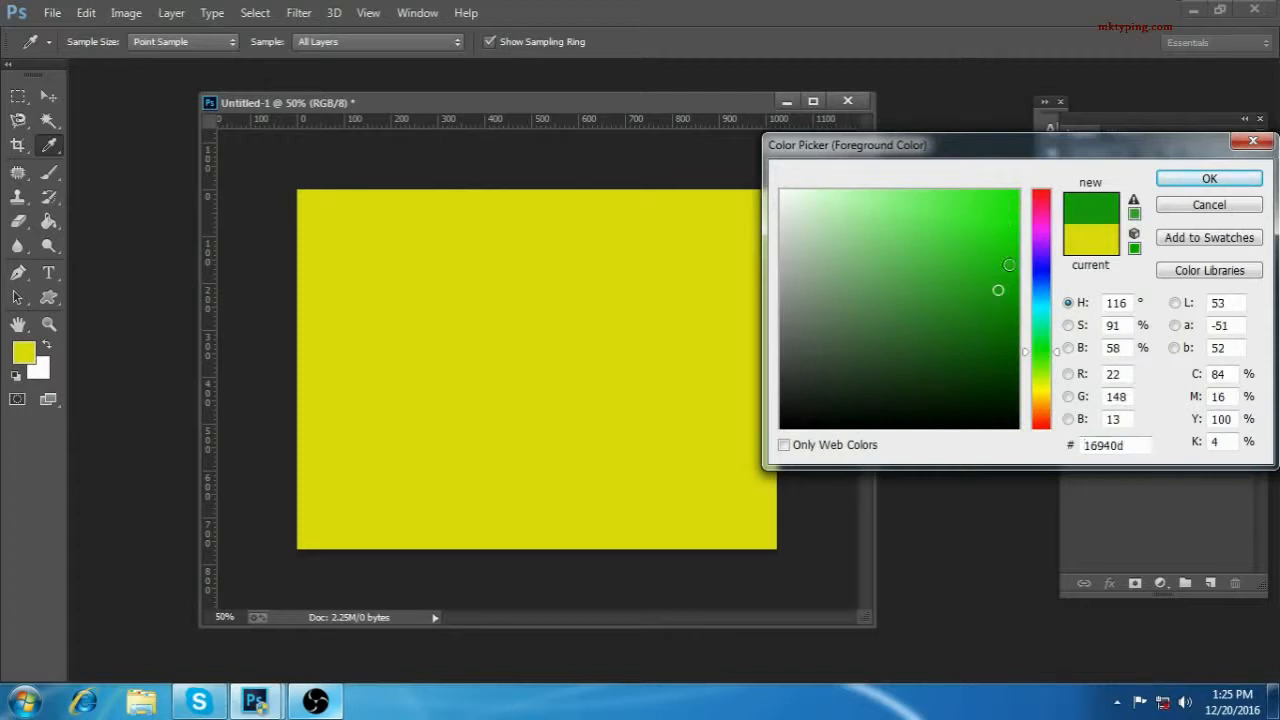
{"action": "left_click", "coordinate": [1007, 250]}
{"action": "left_click", "coordinate": [1005, 275]}
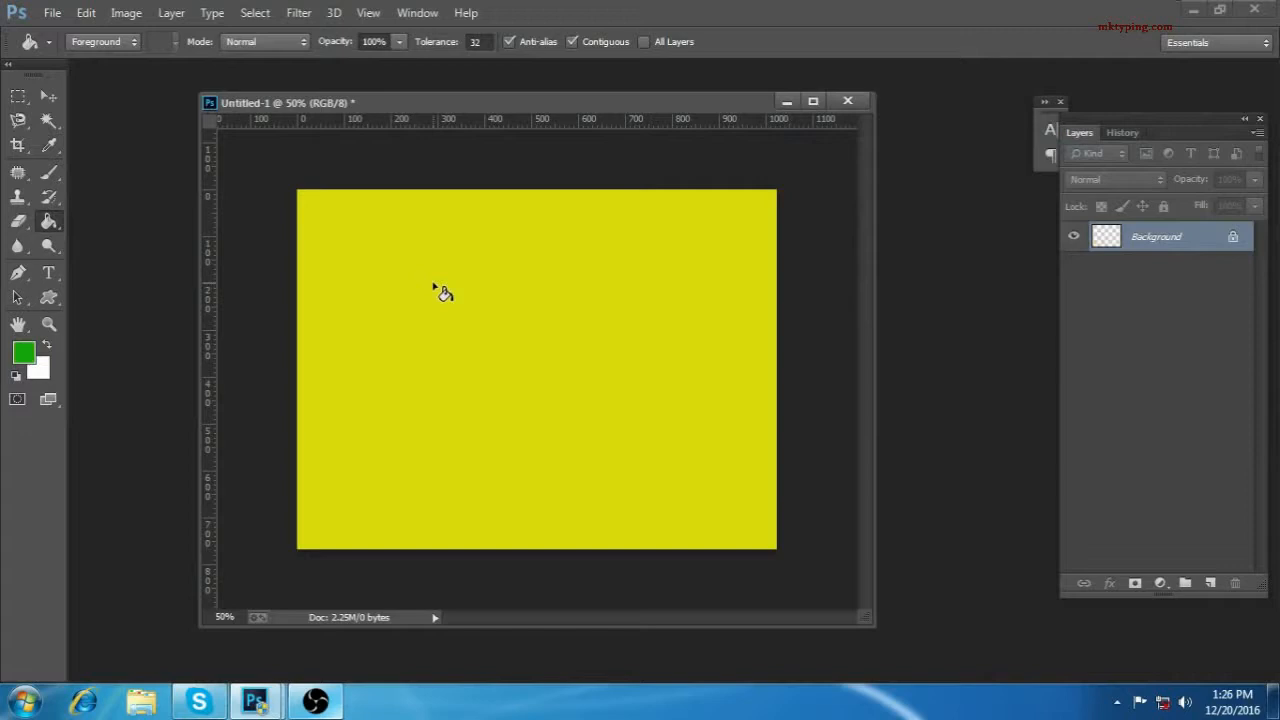
{"action": "left_click", "coordinate": [443, 292]}
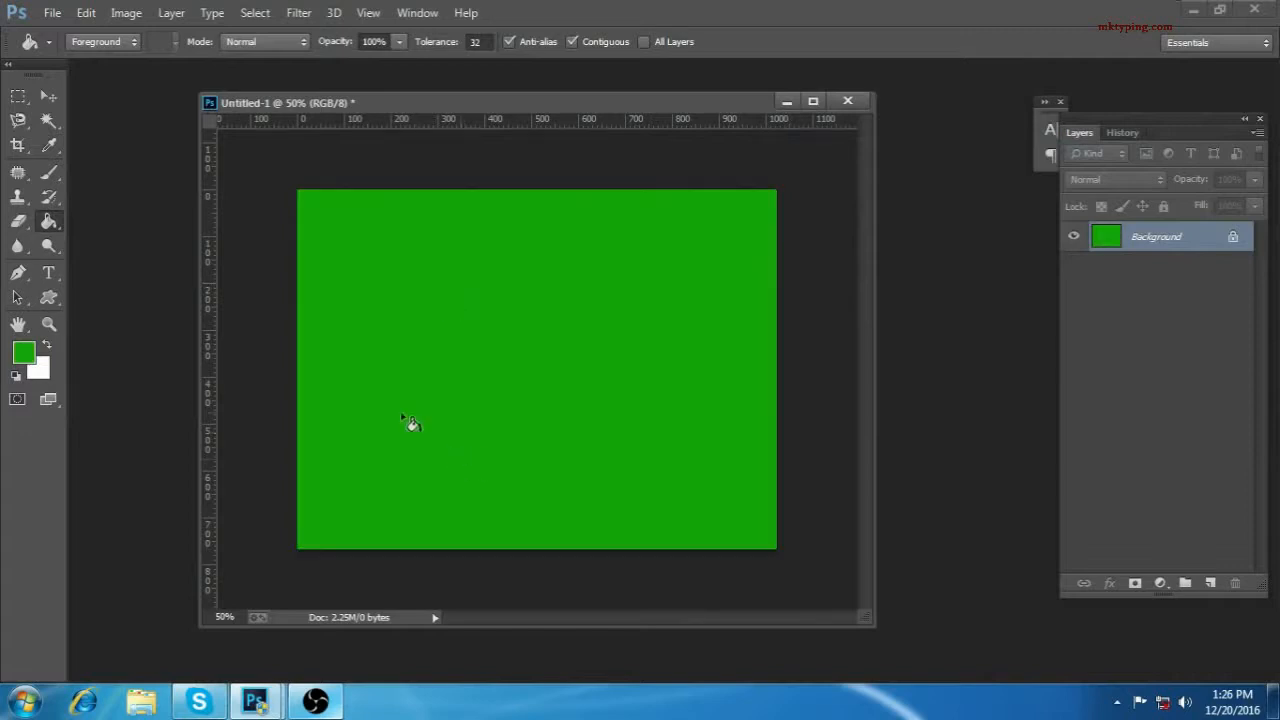
{"action": "left_click", "coordinate": [24, 352]}
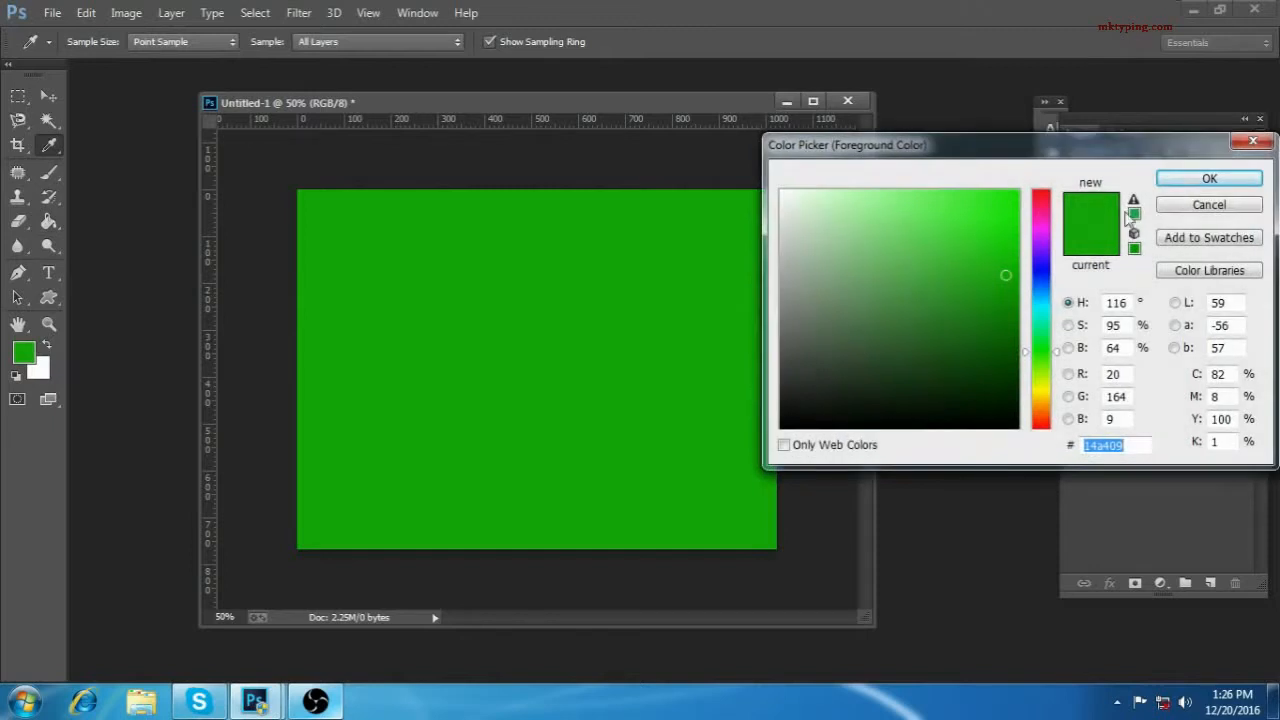
{"action": "left_click", "coordinate": [1209, 178]}
Step: Fill the canvas with the multicolored rainbow pattern using the Paint Bucket, and return it to solid green
{"action": "left_click", "coordinate": [96, 42]}
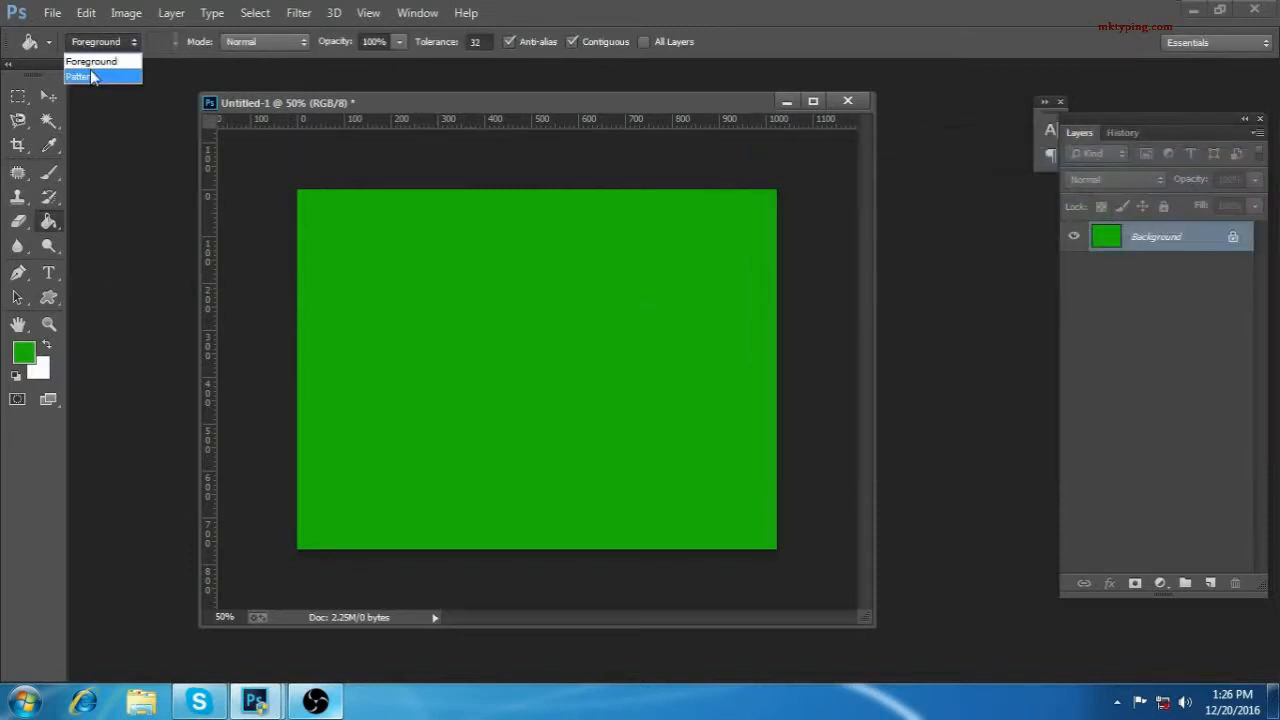
{"action": "left_click", "coordinate": [90, 76]}
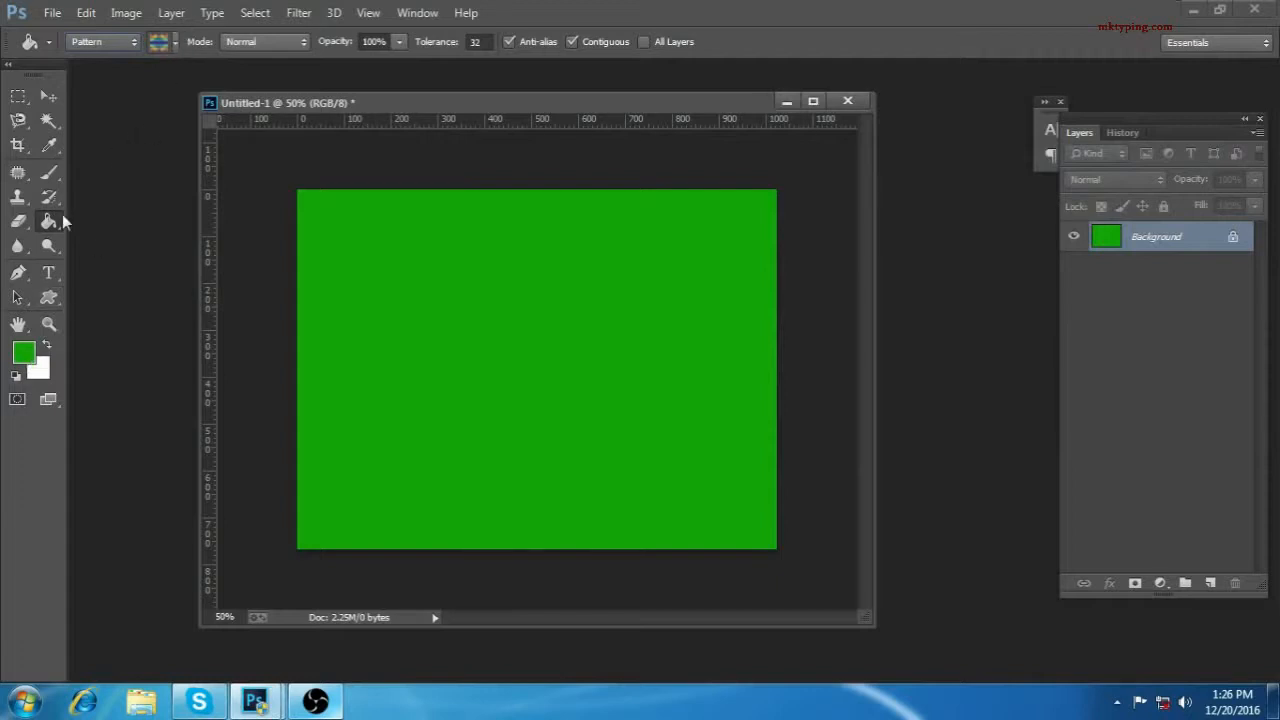
{"action": "left_click", "coordinate": [158, 44]}
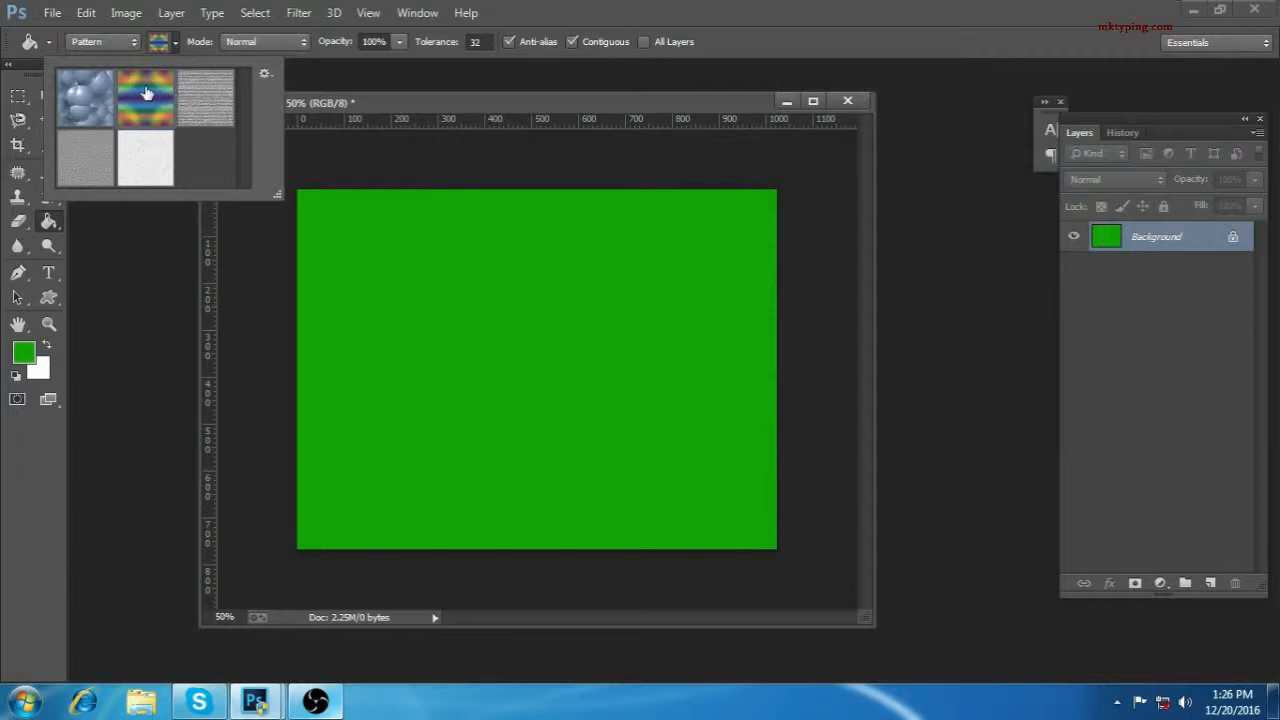
{"action": "left_click", "coordinate": [266, 72]}
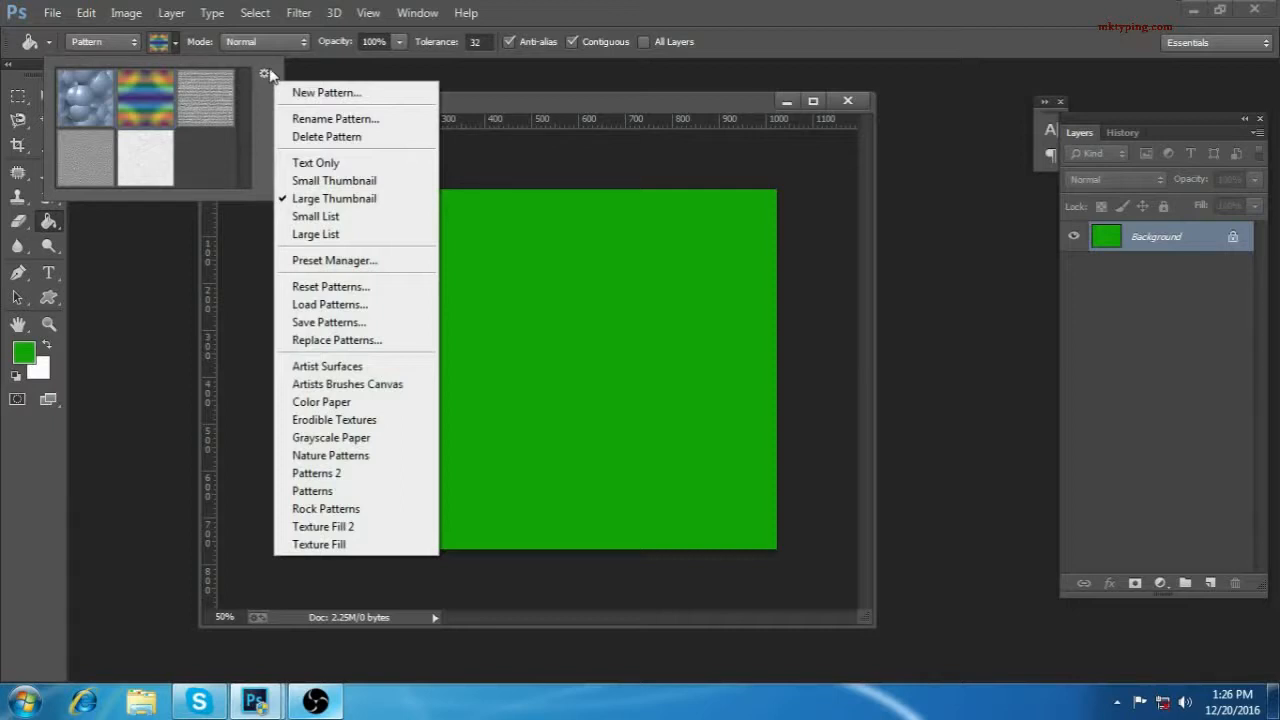
{"action": "left_click", "coordinate": [191, 154]}
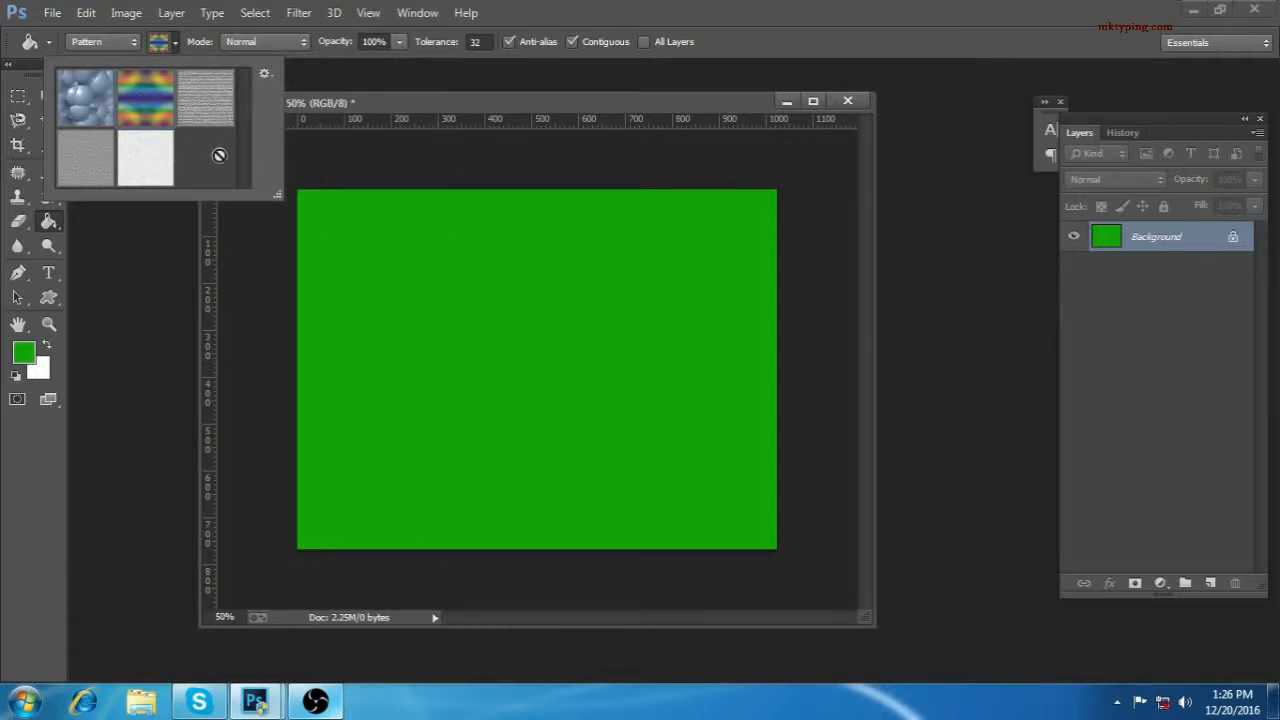
{"action": "left_click", "coordinate": [403, 330]}
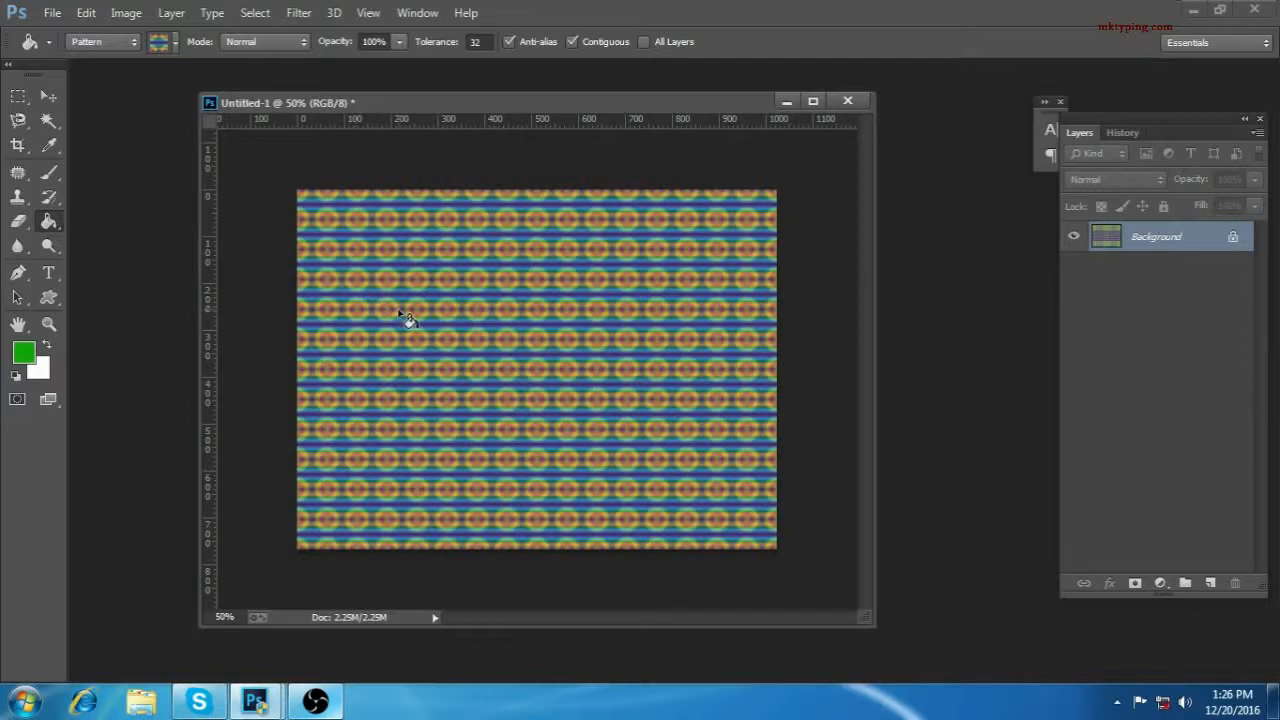
{"action": "key", "text": "alt+BackSpace"}
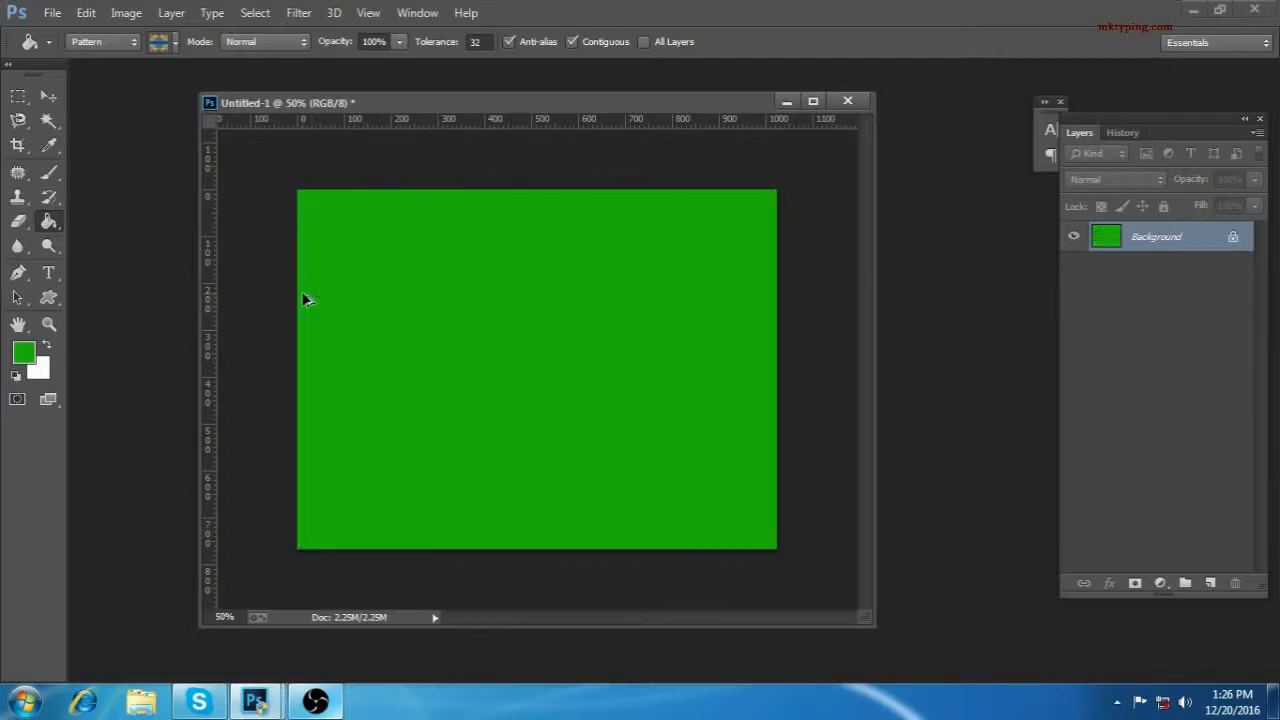
Step: Switch to the Gradient Tool and choose the Red, Green preset as its gradient
{"action": "right_click", "coordinate": [52, 222]}
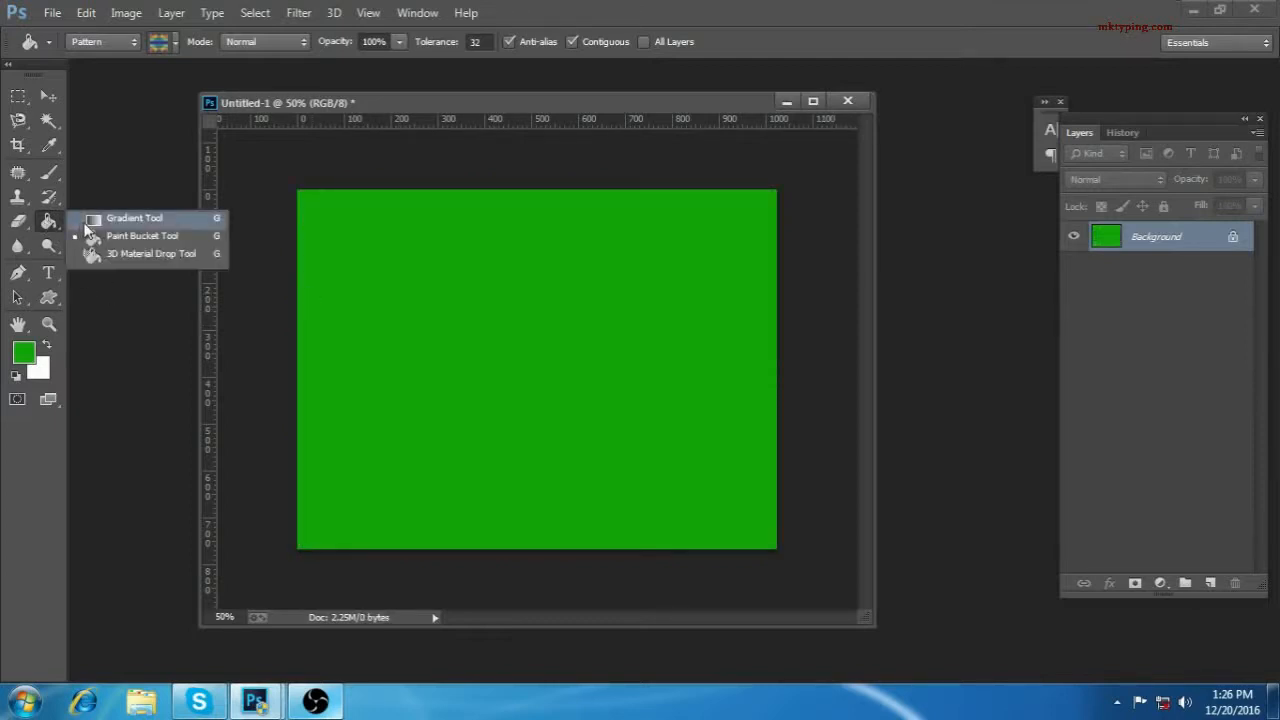
{"action": "left_click", "coordinate": [85, 221]}
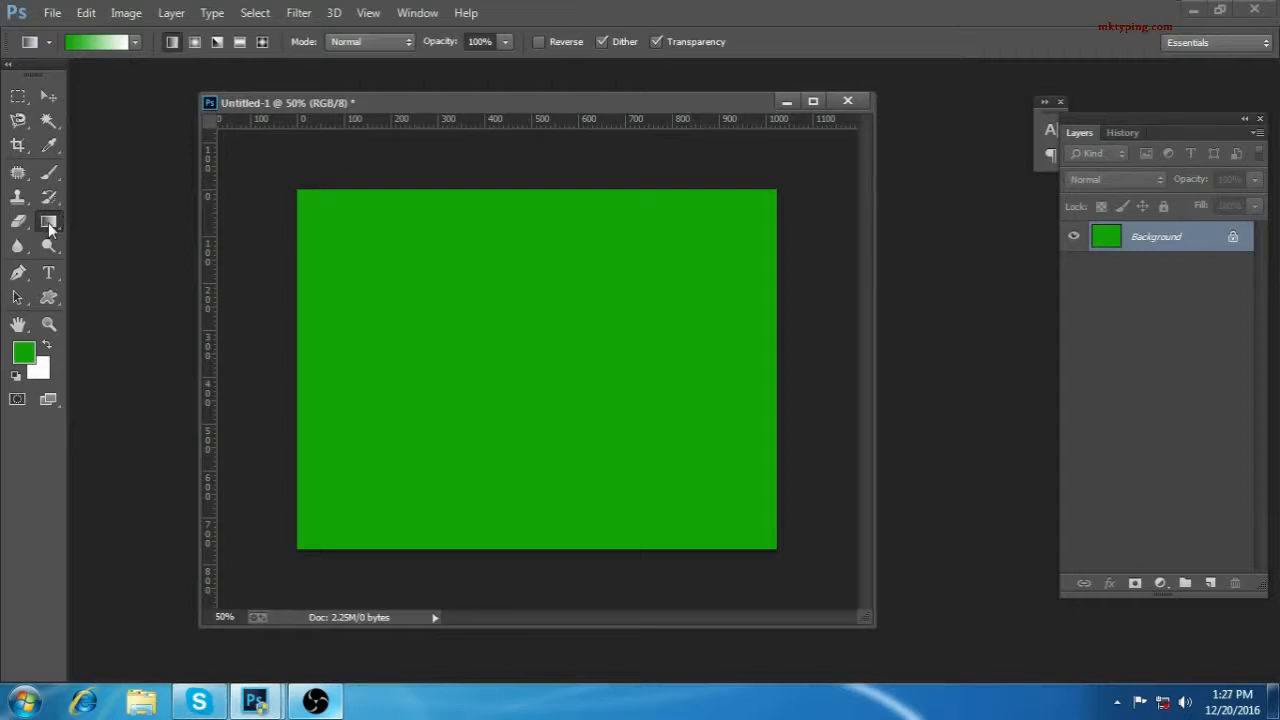
{"action": "left_click", "coordinate": [97, 44]}
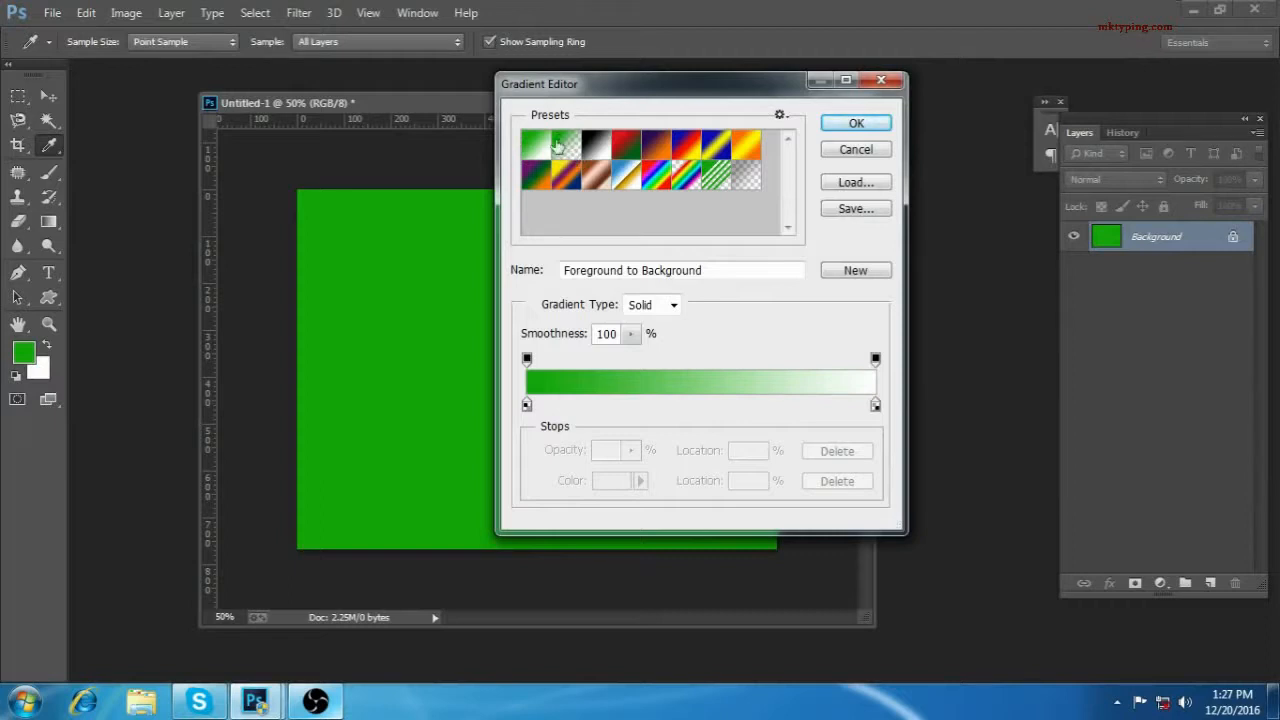
{"action": "left_click", "coordinate": [628, 147]}
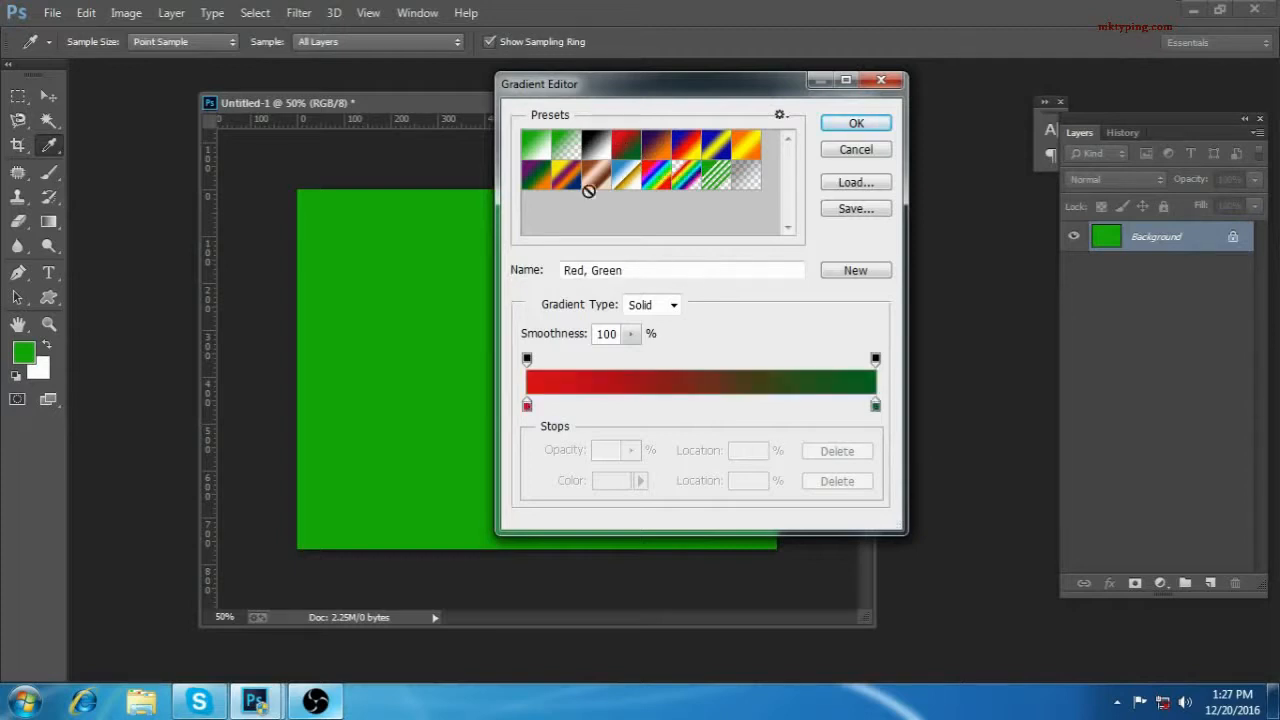
{"action": "left_click", "coordinate": [845, 128]}
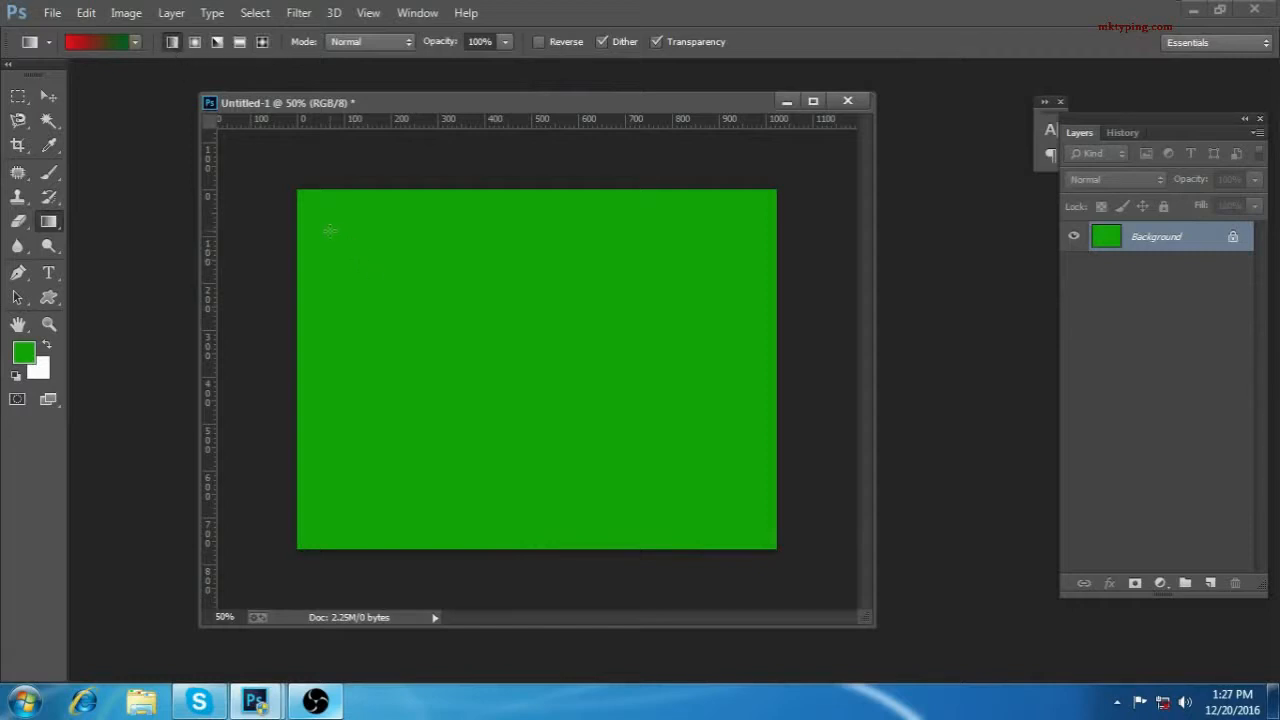
Step: Draw linear red-green gradients over the canvas in several directions, ending with a short diagonal transition across the middle
{"action": "left_click_drag", "start_coordinate": [329, 231], "coordinate": [763, 514]}
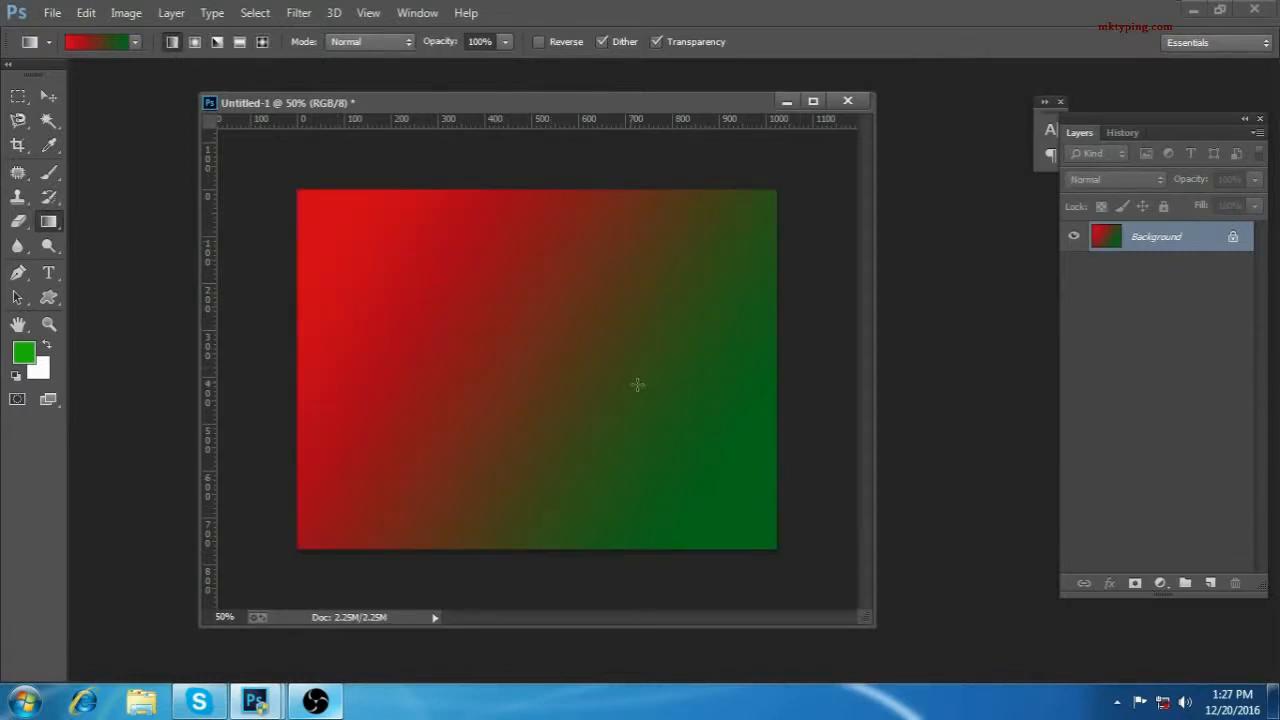
{"action": "left_click_drag", "start_coordinate": [556, 196], "coordinate": [546, 278]}
{"action": "left_click_drag", "start_coordinate": [546, 283], "coordinate": [544, 555]}
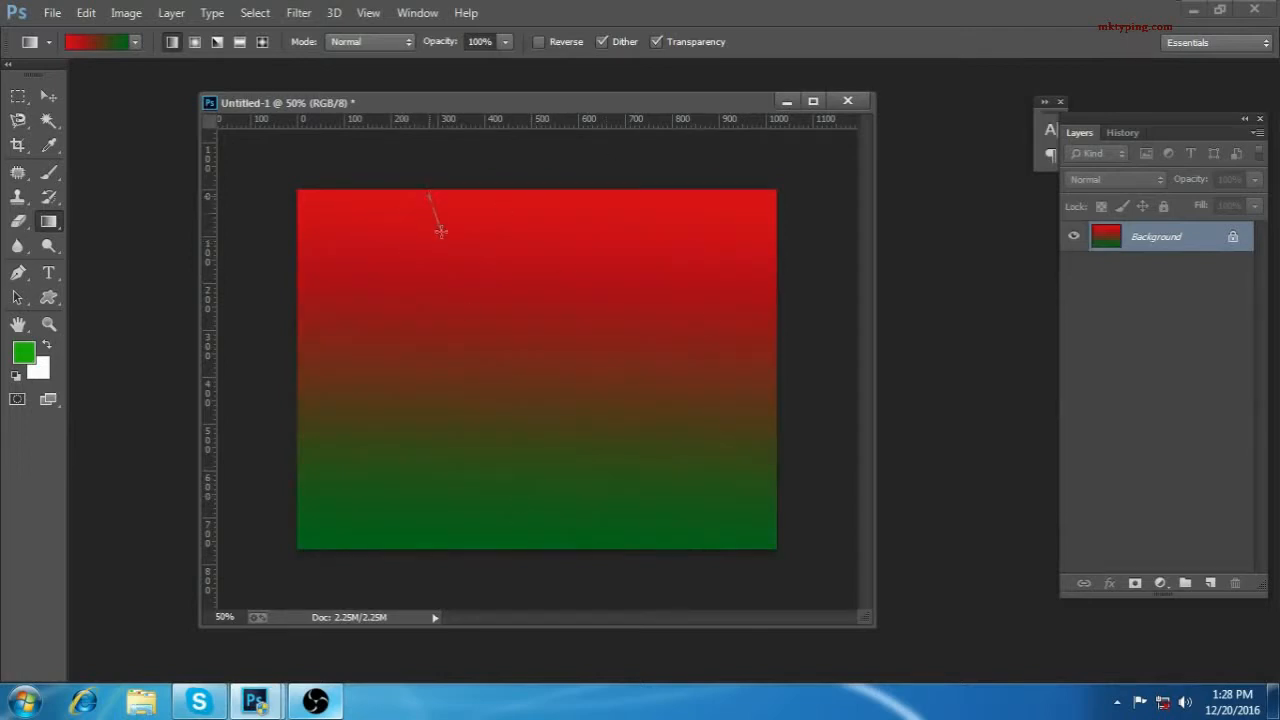
{"action": "left_click_drag", "start_coordinate": [440, 231], "coordinate": [571, 506]}
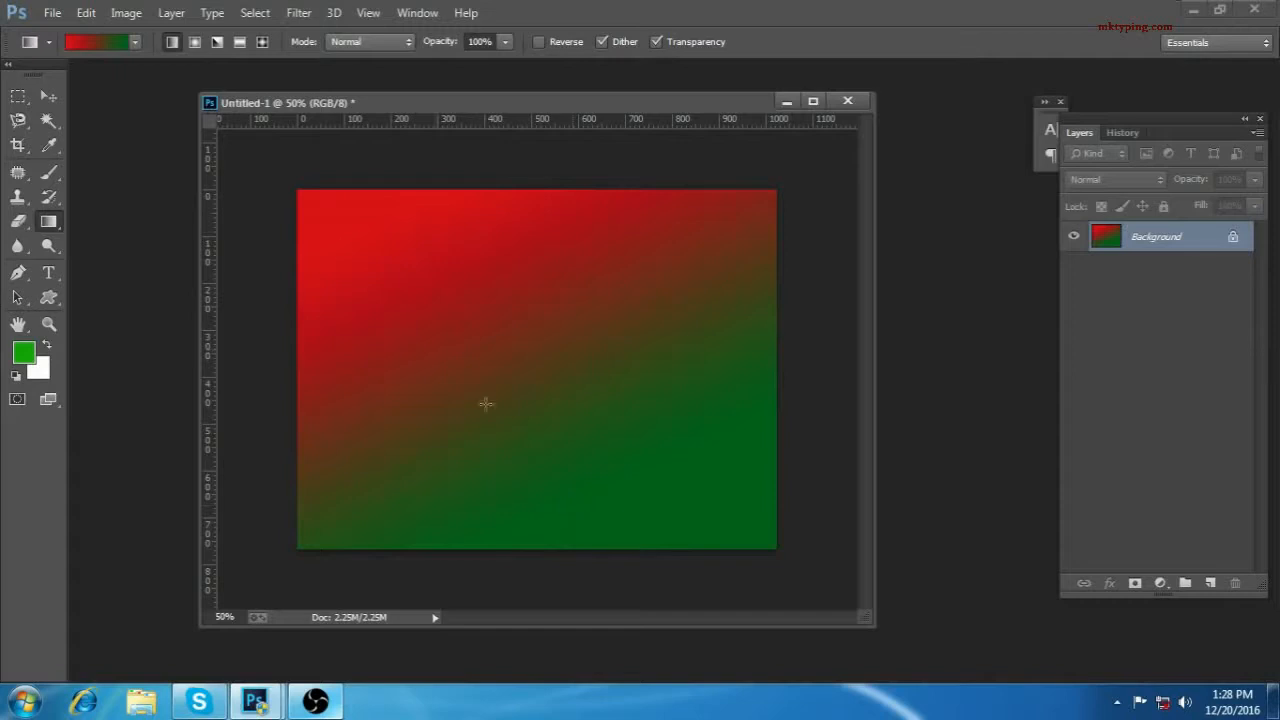
{"action": "left_click_drag", "start_coordinate": [408, 191], "coordinate": [626, 489]}
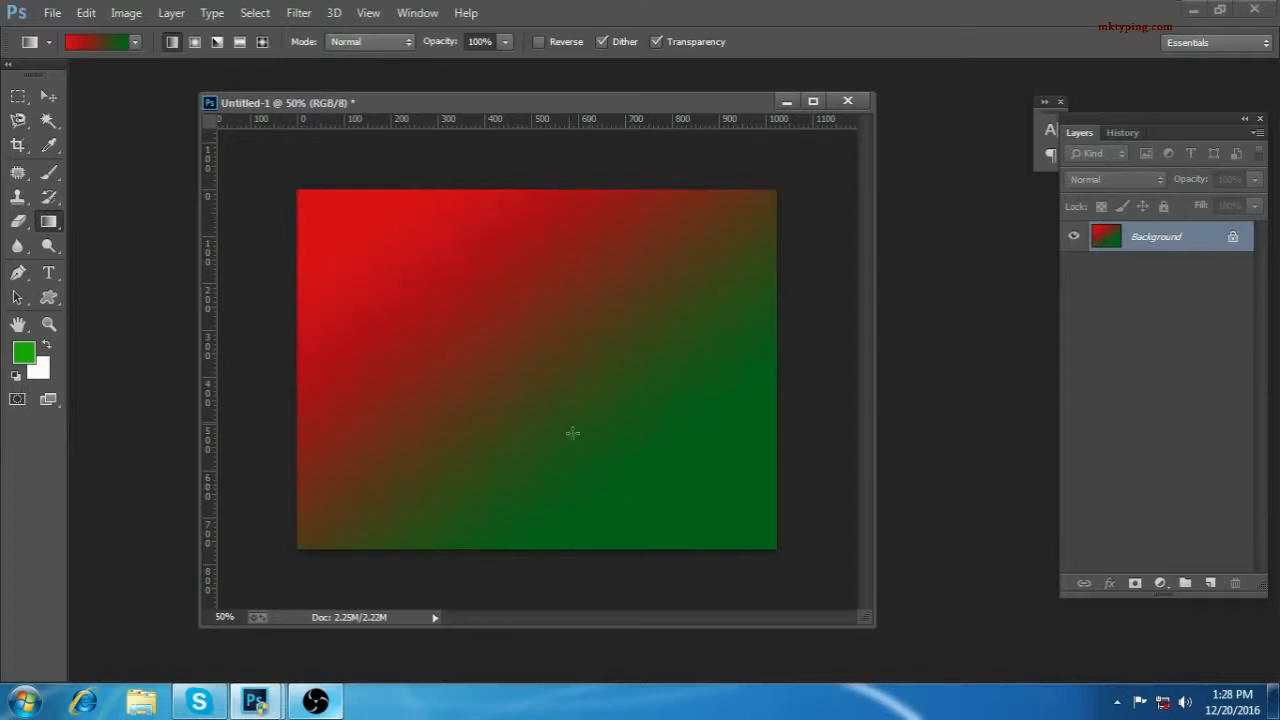
{"action": "left_click_drag", "start_coordinate": [492, 304], "coordinate": [605, 420]}
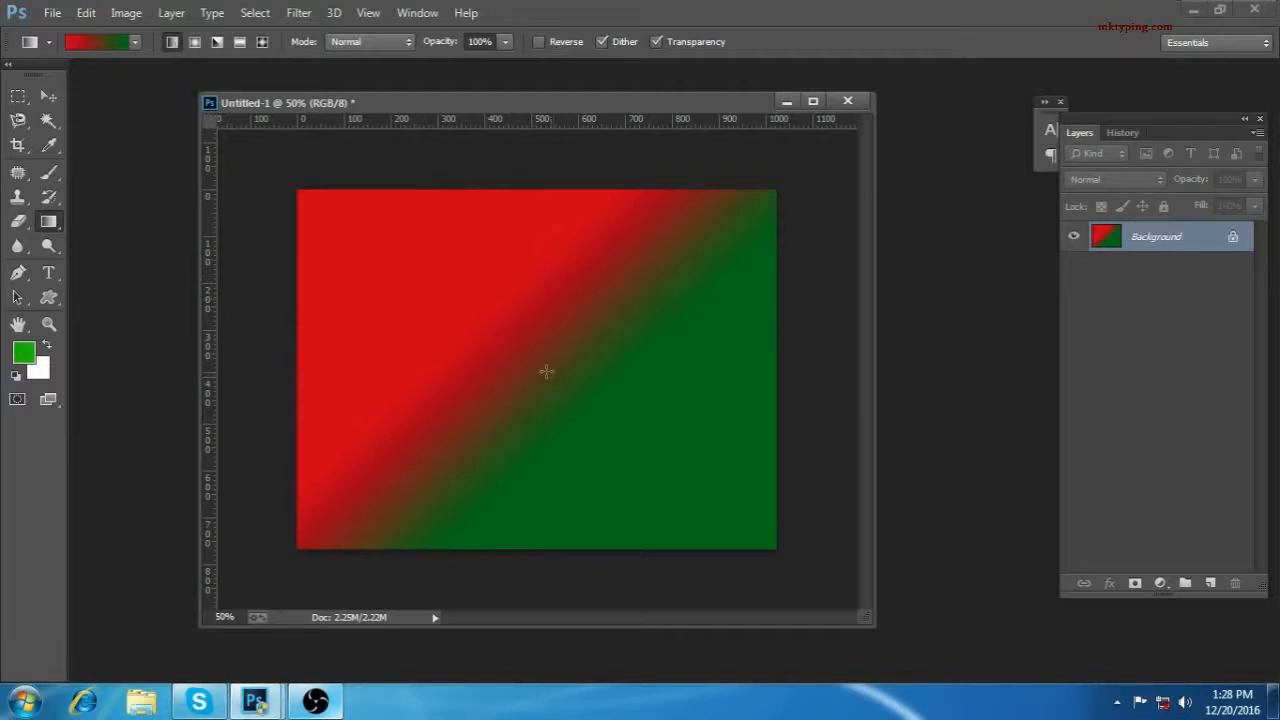
Step: Fill the canvas with a radial red-green gradient running from near its center to the lower edge
{"action": "left_click", "coordinate": [194, 42]}
{"action": "left_click_drag", "start_coordinate": [511, 310], "coordinate": [596, 544]}
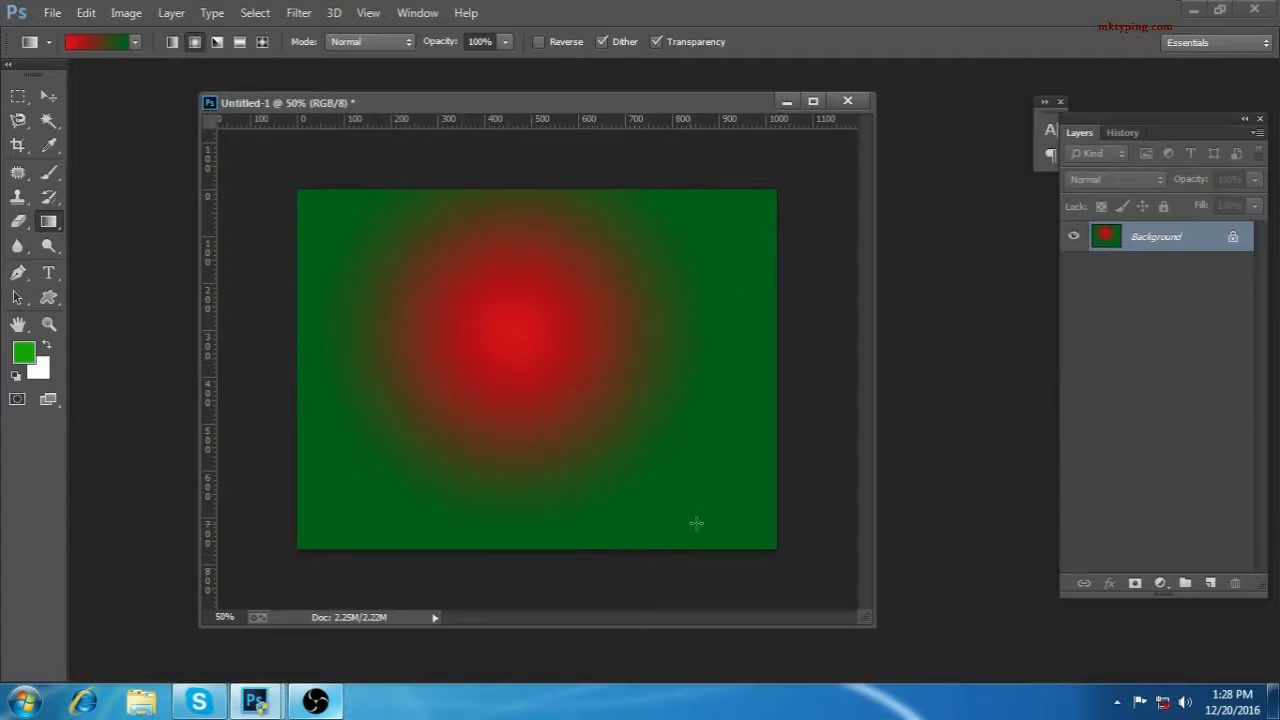
Step: Add a light blue #05b8f3 color stop to the Red, Green gradient and place it at 28%
{"action": "left_click", "coordinate": [104, 42]}
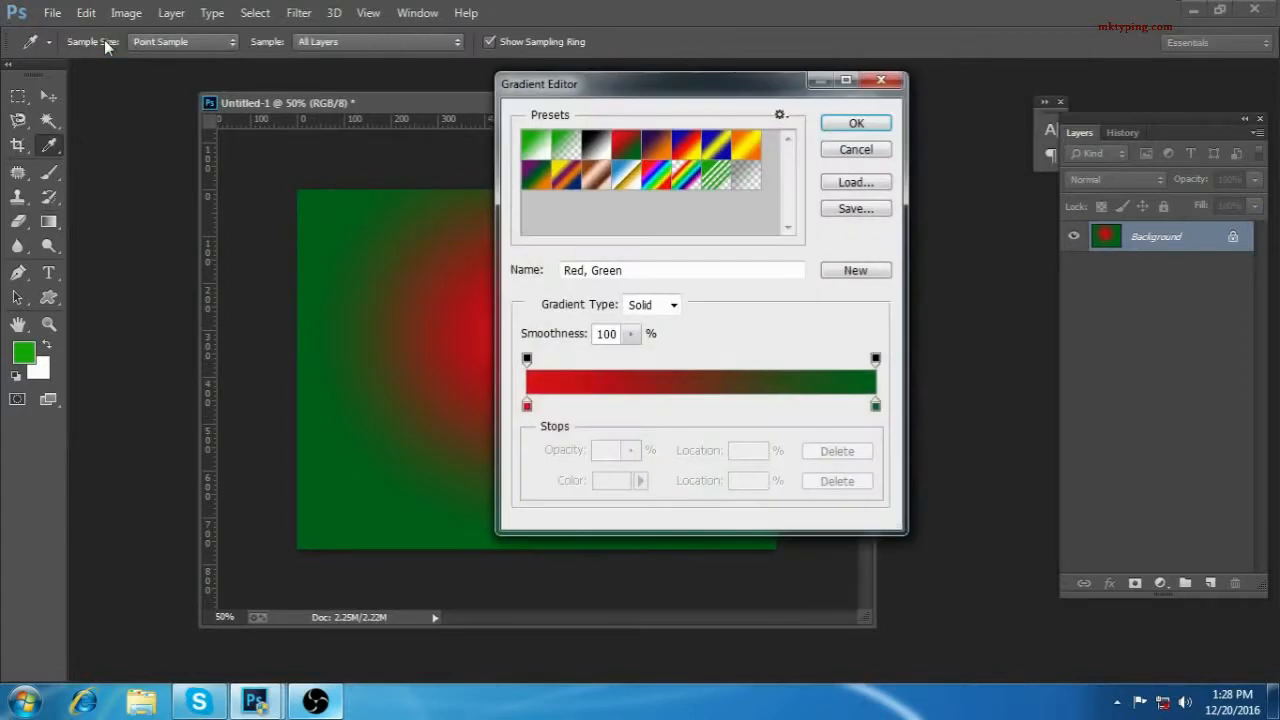
{"action": "left_click", "coordinate": [870, 150]}
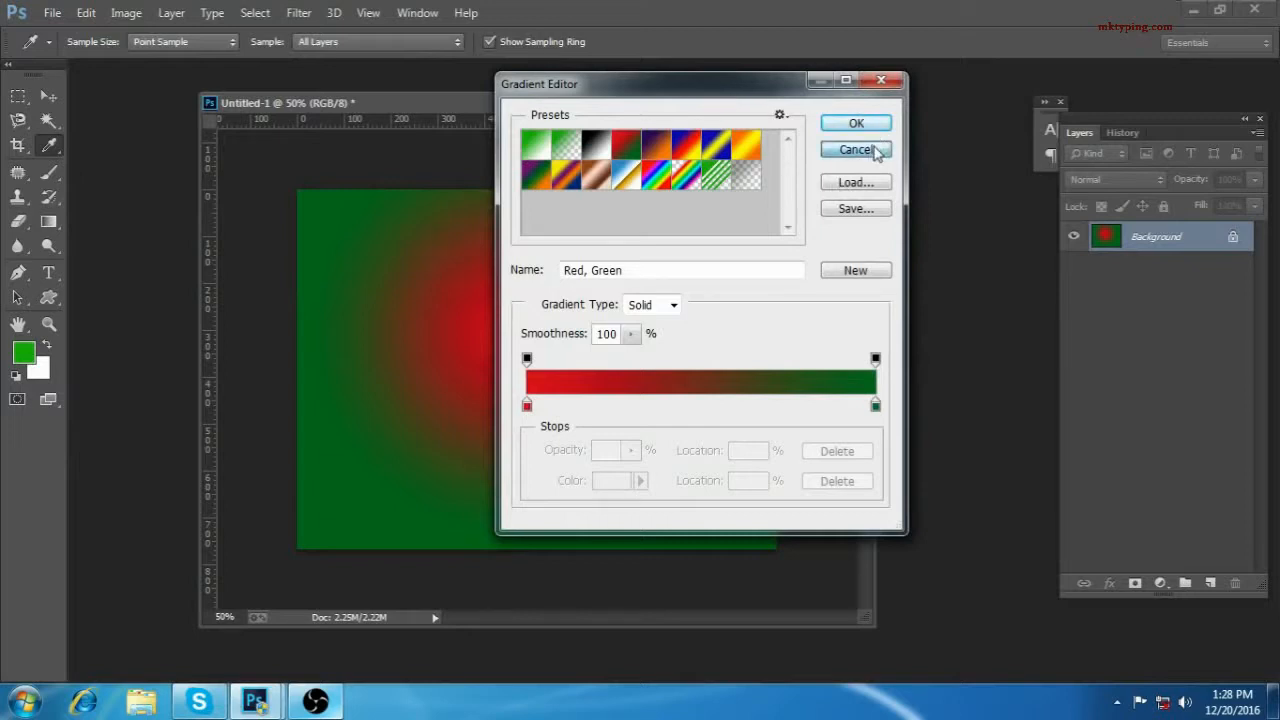
{"action": "left_click", "coordinate": [92, 43]}
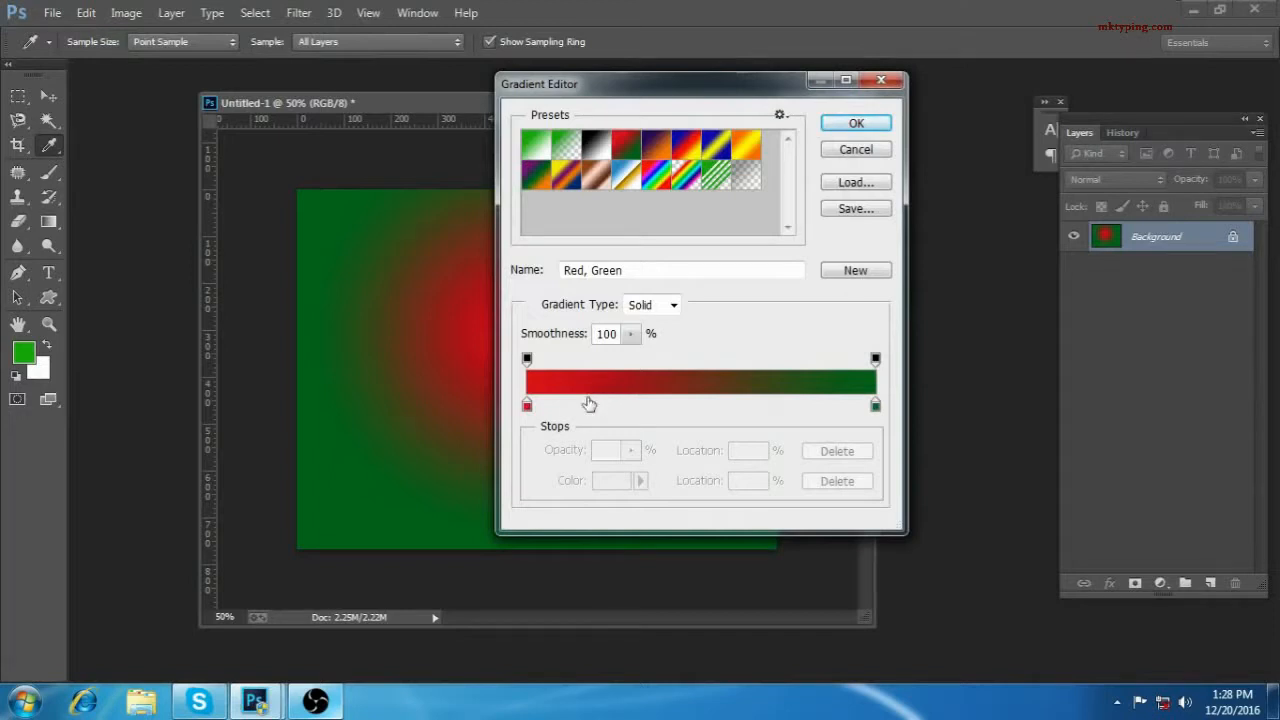
{"action": "left_click", "coordinate": [588, 404]}
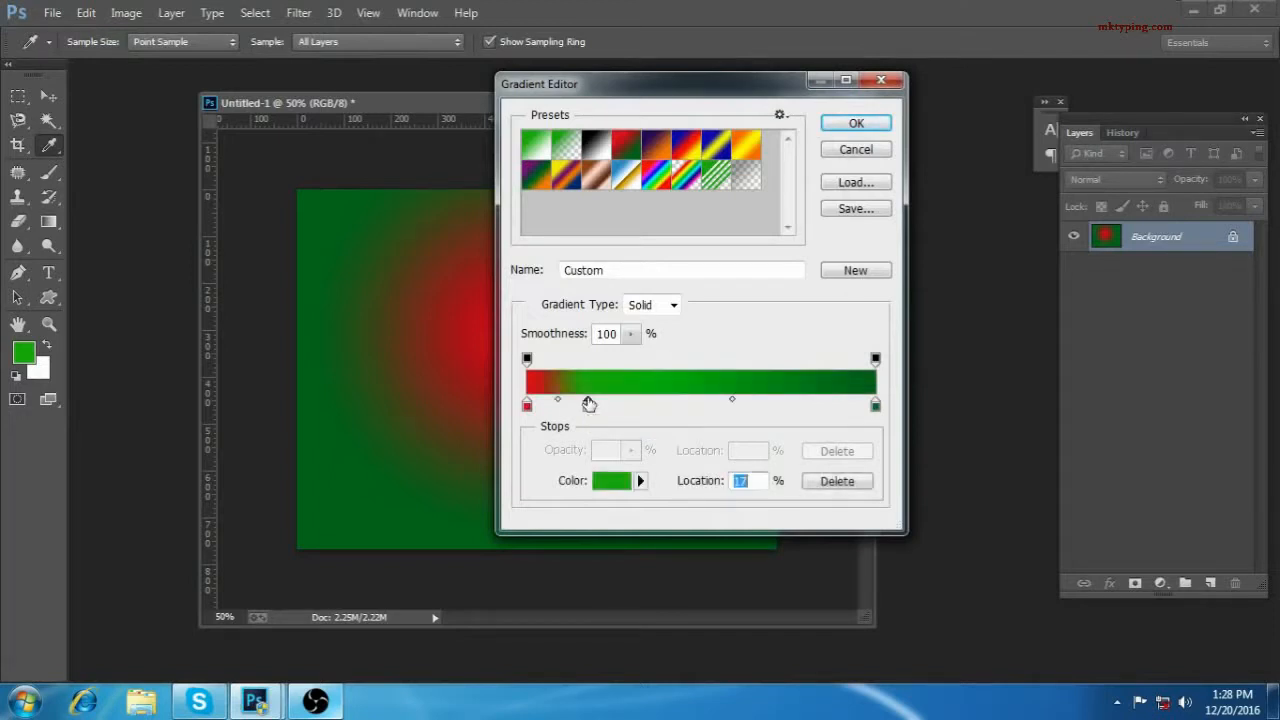
{"action": "left_click", "coordinate": [610, 489]}
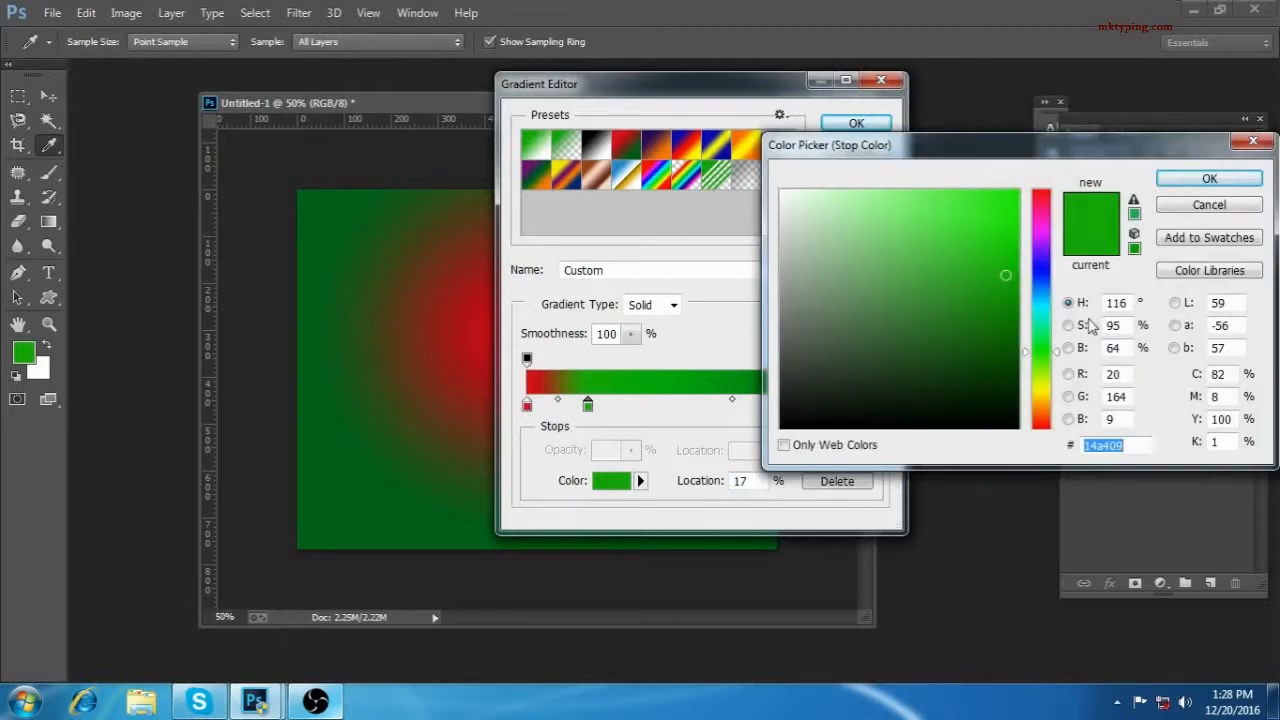
{"action": "left_click_drag", "start_coordinate": [1048, 309], "coordinate": [1046, 299]}
{"action": "left_click_drag", "start_coordinate": [1006, 233], "coordinate": [1013, 200]}
{"action": "left_click", "coordinate": [1209, 178]}
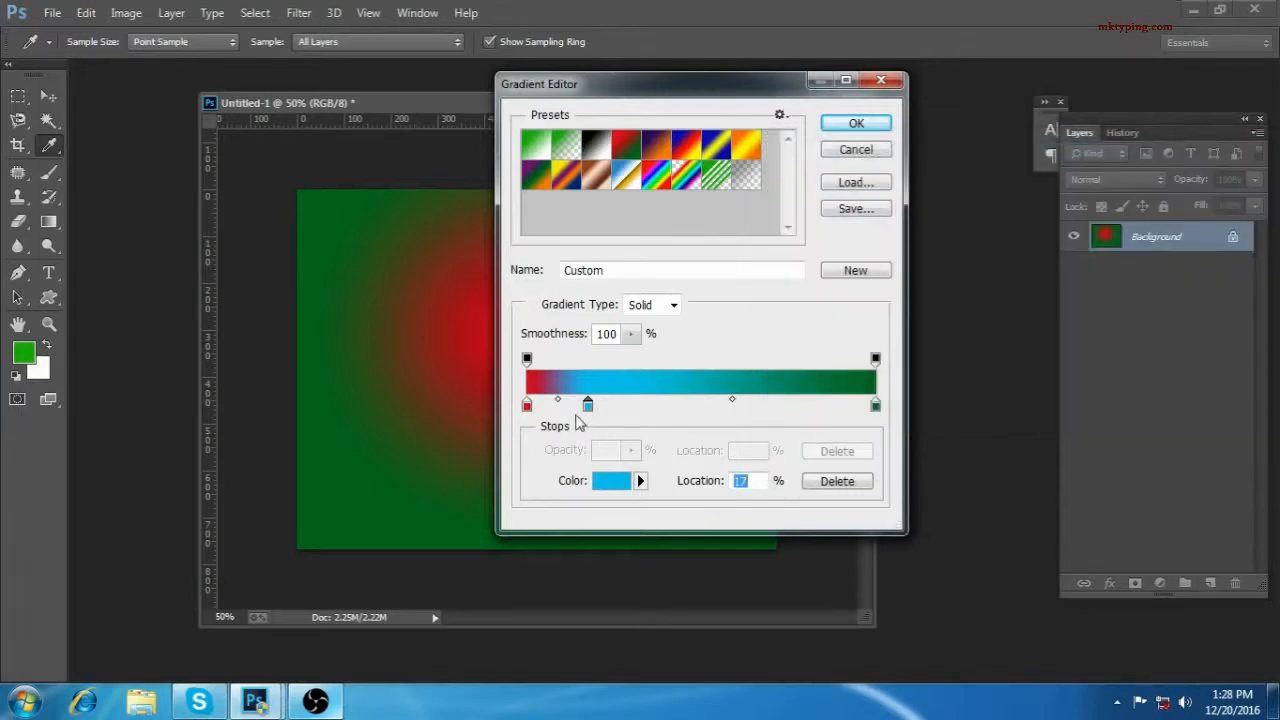
{"action": "mouse_move", "coordinate": [600, 414]}
{"action": "left_mouse_down"}
{"action": "mouse_move", "coordinate": [637, 414]}
{"action": "mouse_move", "coordinate": [612, 418]}
{"action": "mouse_move", "coordinate": [624, 420]}
{"action": "left_mouse_up"}
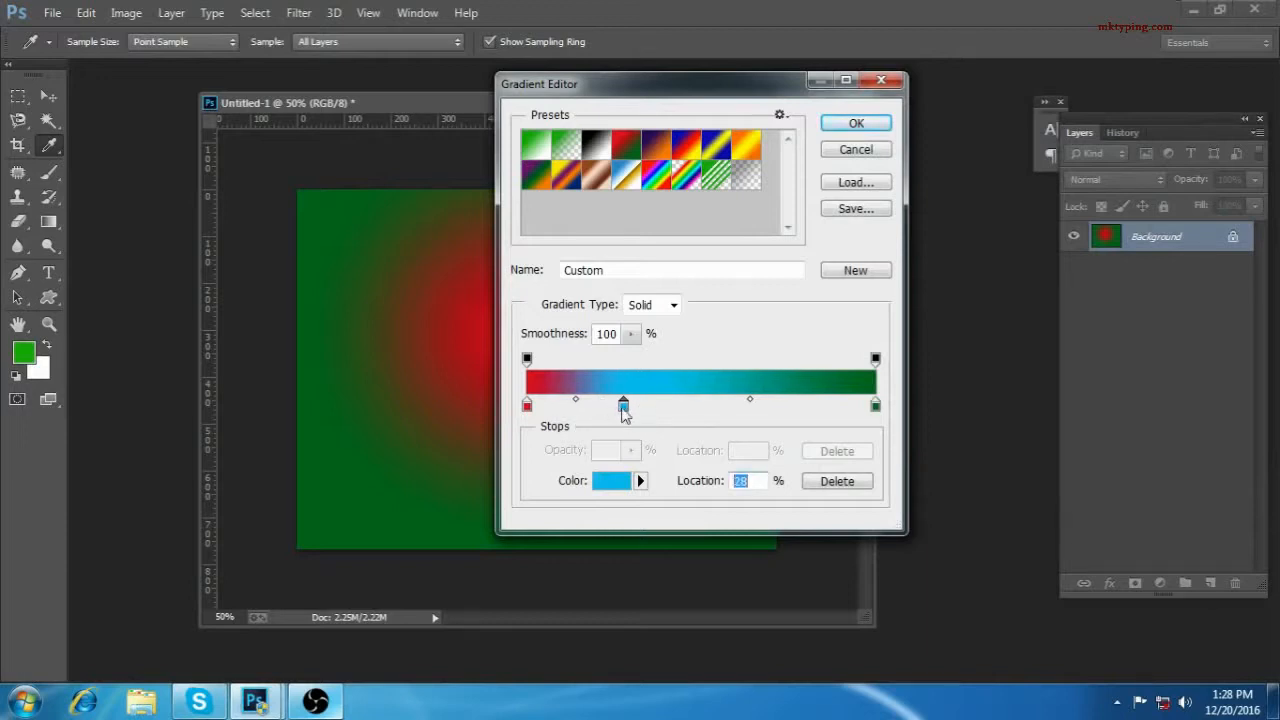
Step: Add another color stop at 48% of the gradient and set its color to magenta-pink
{"action": "left_click", "coordinate": [697, 405]}
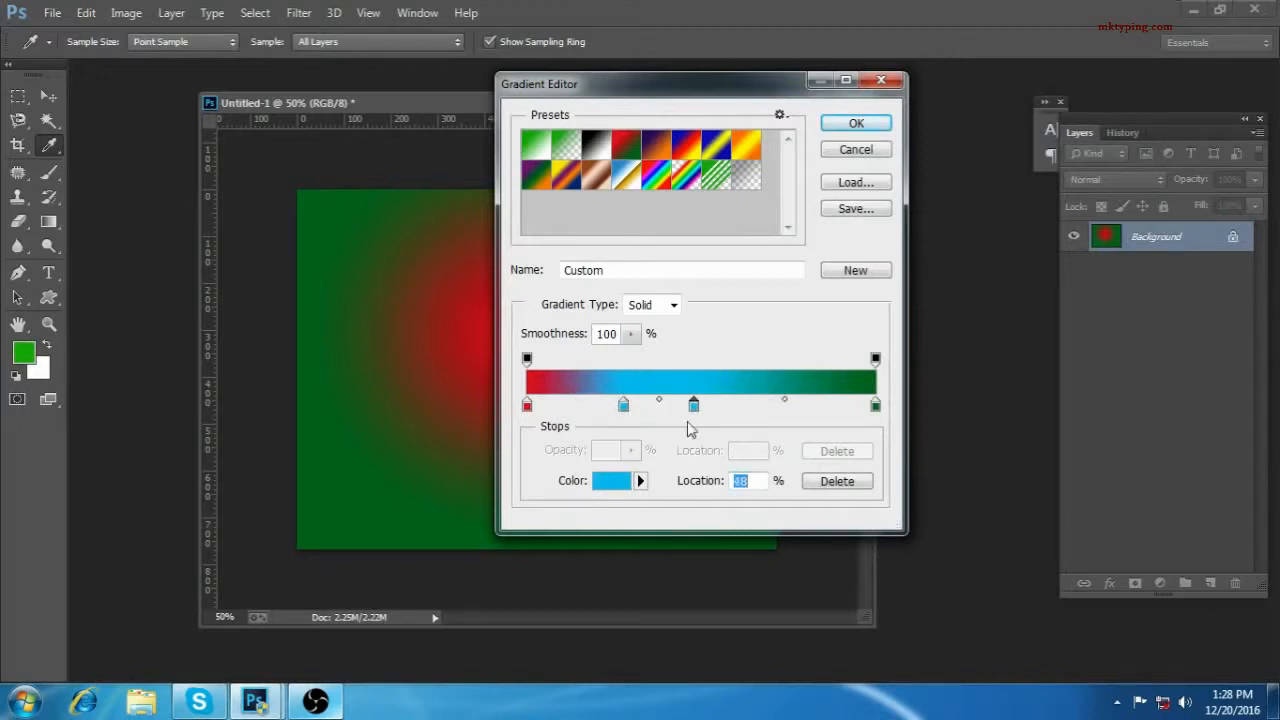
{"action": "left_click", "coordinate": [612, 481]}
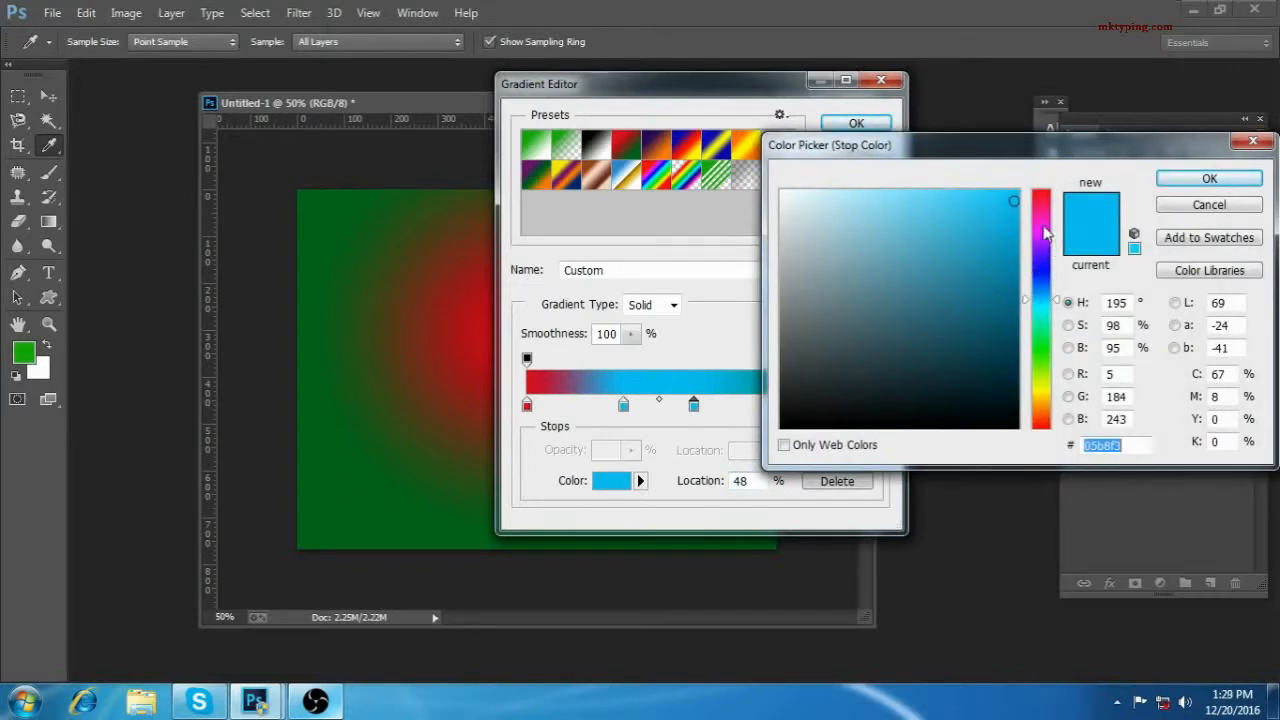
{"action": "type", "text": "f305d4"}
{"action": "left_click", "coordinate": [1209, 178]}
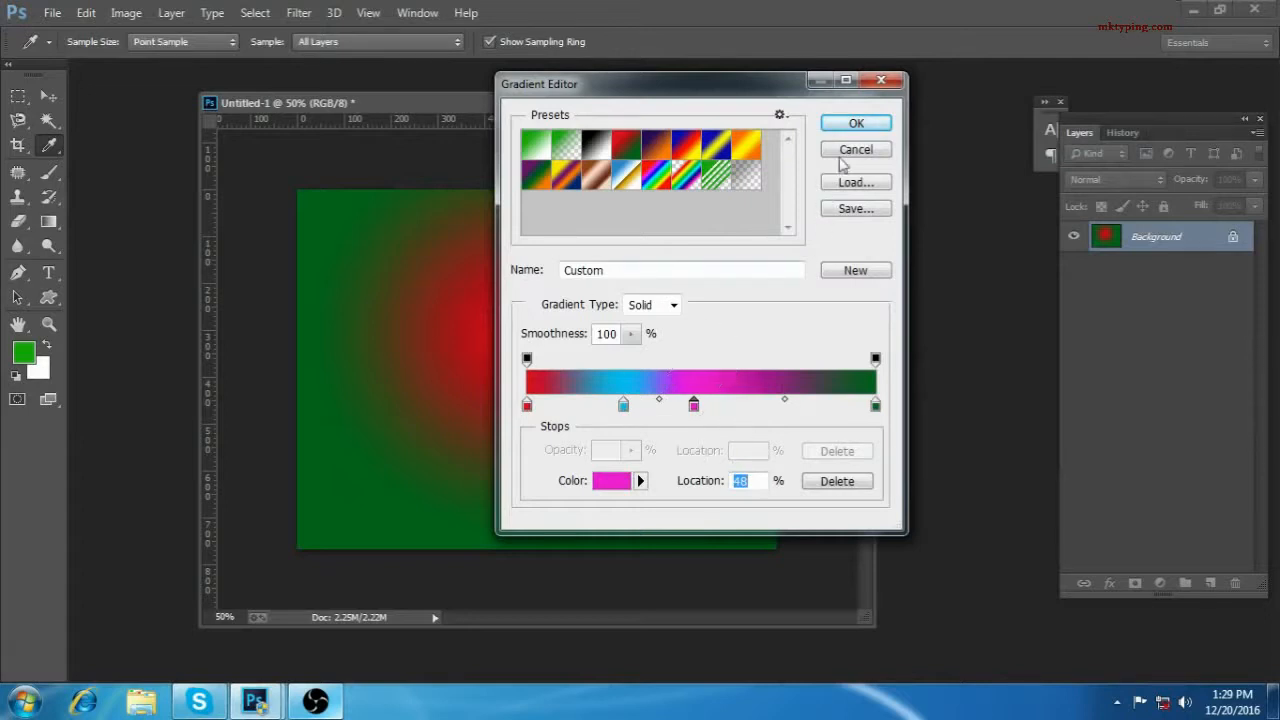
Step: Accept the four-color custom gradient and fill the canvas with it radially several times, running from near the center toward the lower-right corner
{"action": "left_click", "coordinate": [848, 126]}
{"action": "left_click_drag", "start_coordinate": [446, 320], "coordinate": [746, 582]}
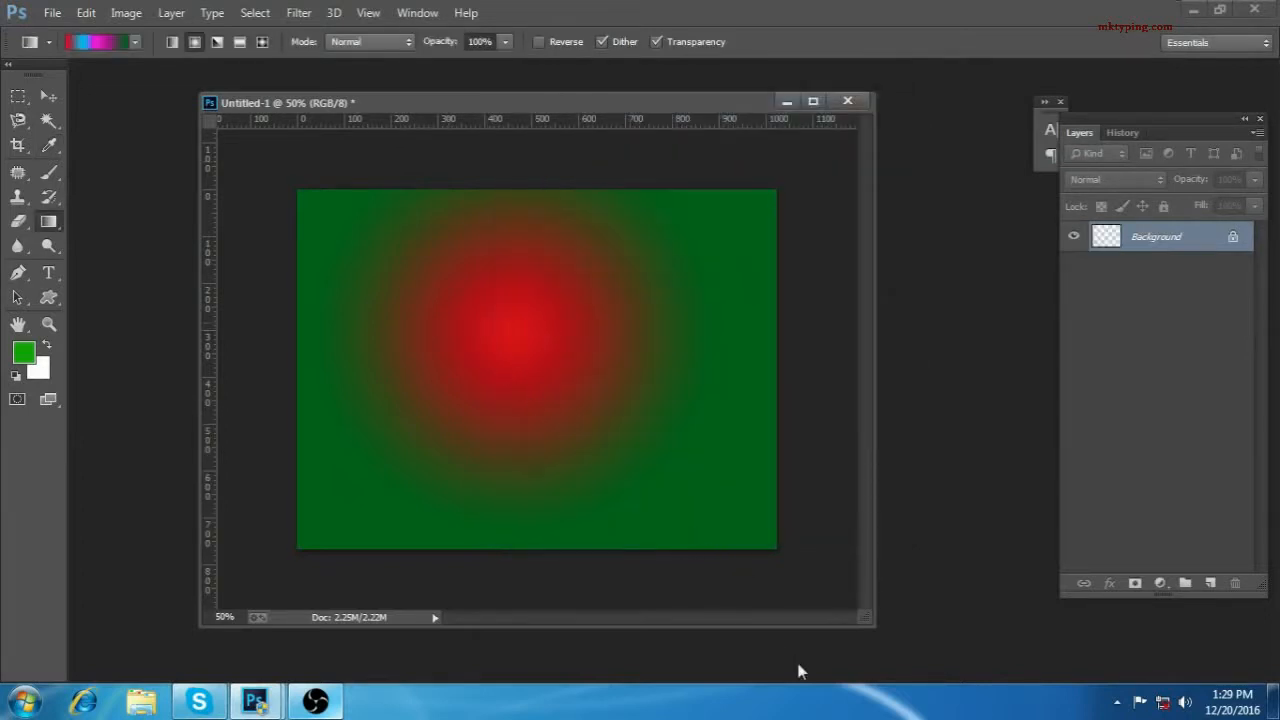
{"action": "left_click_drag", "start_coordinate": [473, 318], "coordinate": [699, 521]}
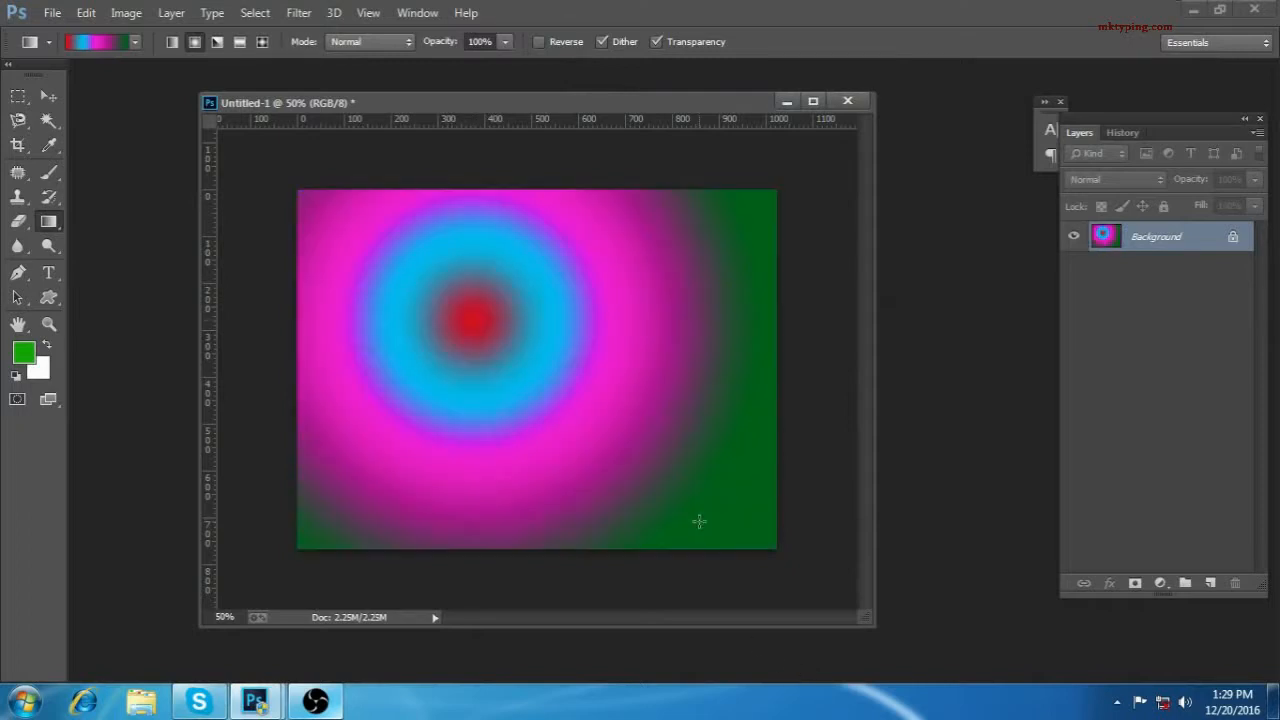
{"action": "left_click_drag", "start_coordinate": [499, 356], "coordinate": [686, 546]}
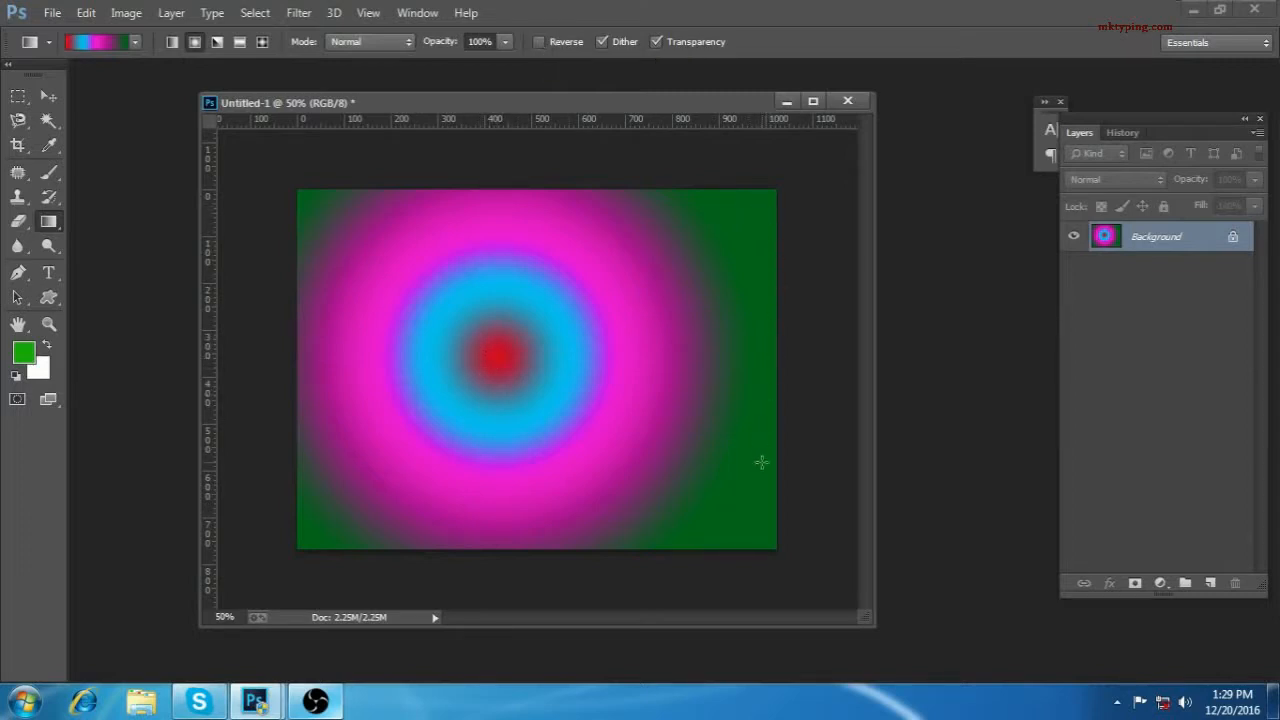
Step: Reverse the gradient's color order and refill the canvas with radial gradients drawn outward from left of the center
{"action": "left_click", "coordinate": [537, 43]}
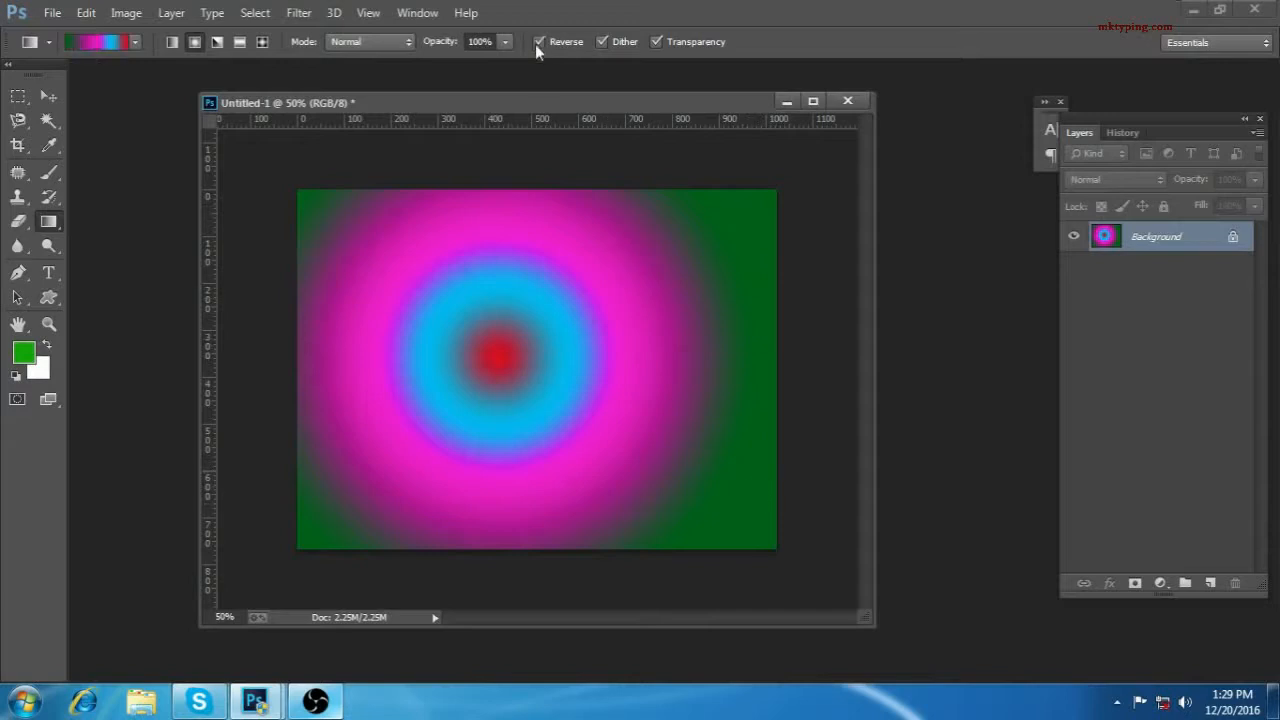
{"action": "left_click_drag", "start_coordinate": [500, 345], "coordinate": [602, 522]}
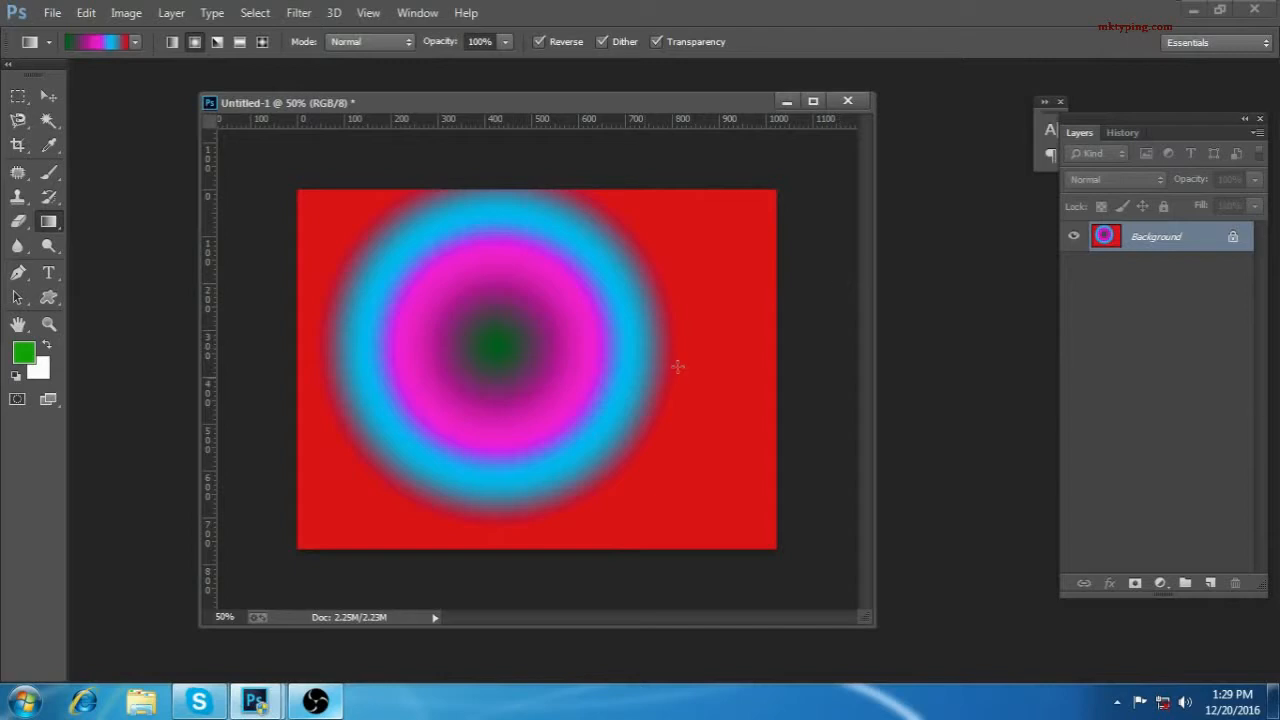
{"action": "left_click_drag", "start_coordinate": [488, 344], "coordinate": [577, 480]}
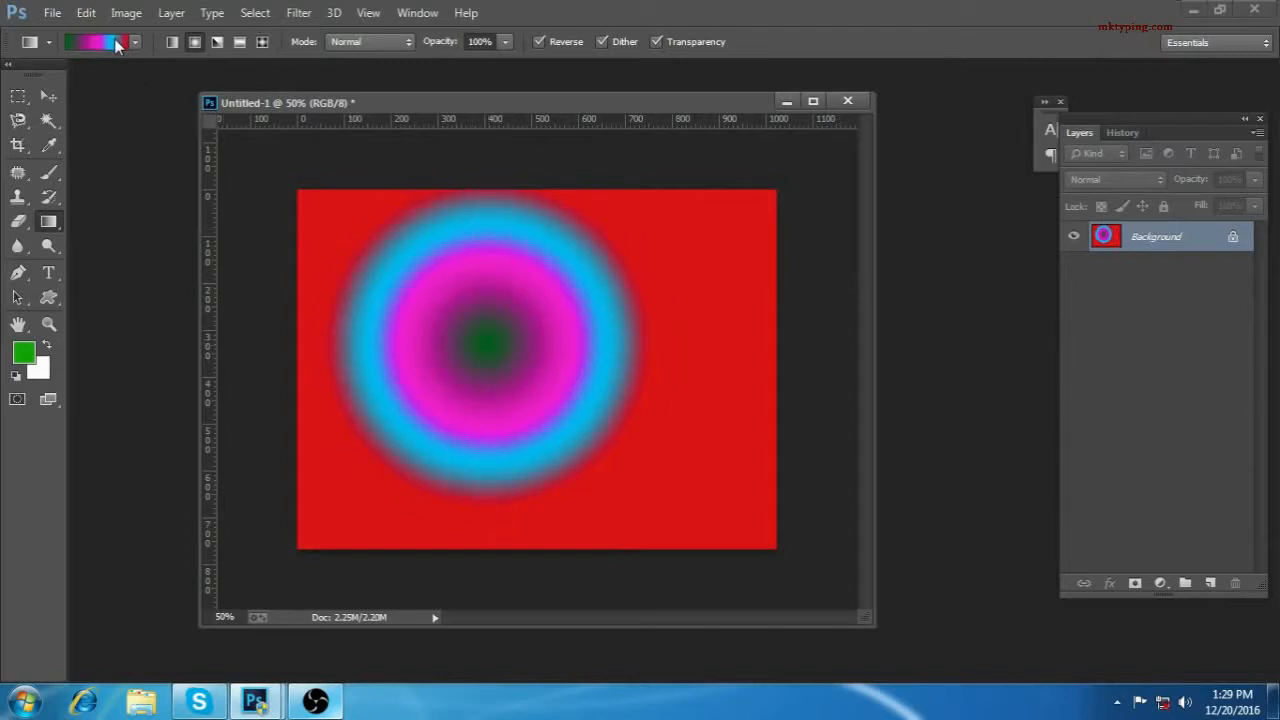
{"action": "left_click", "coordinate": [372, 42]}
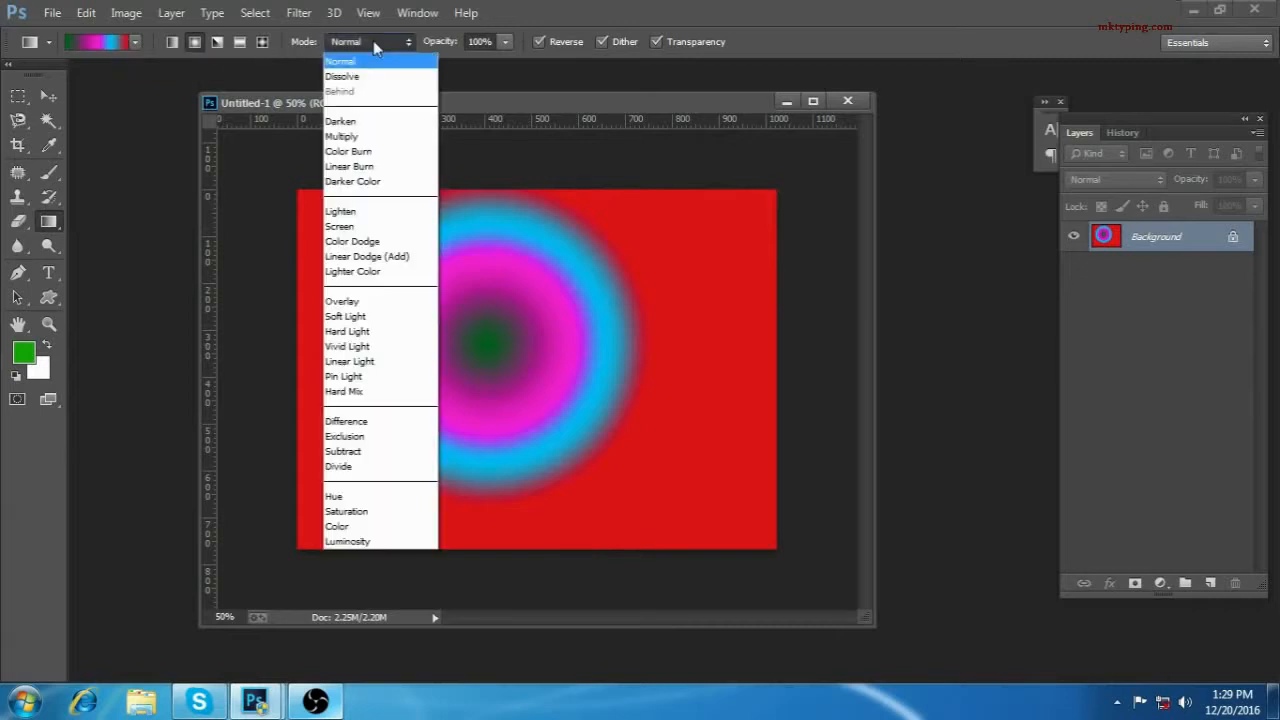
{"action": "left_click", "coordinate": [465, 66]}
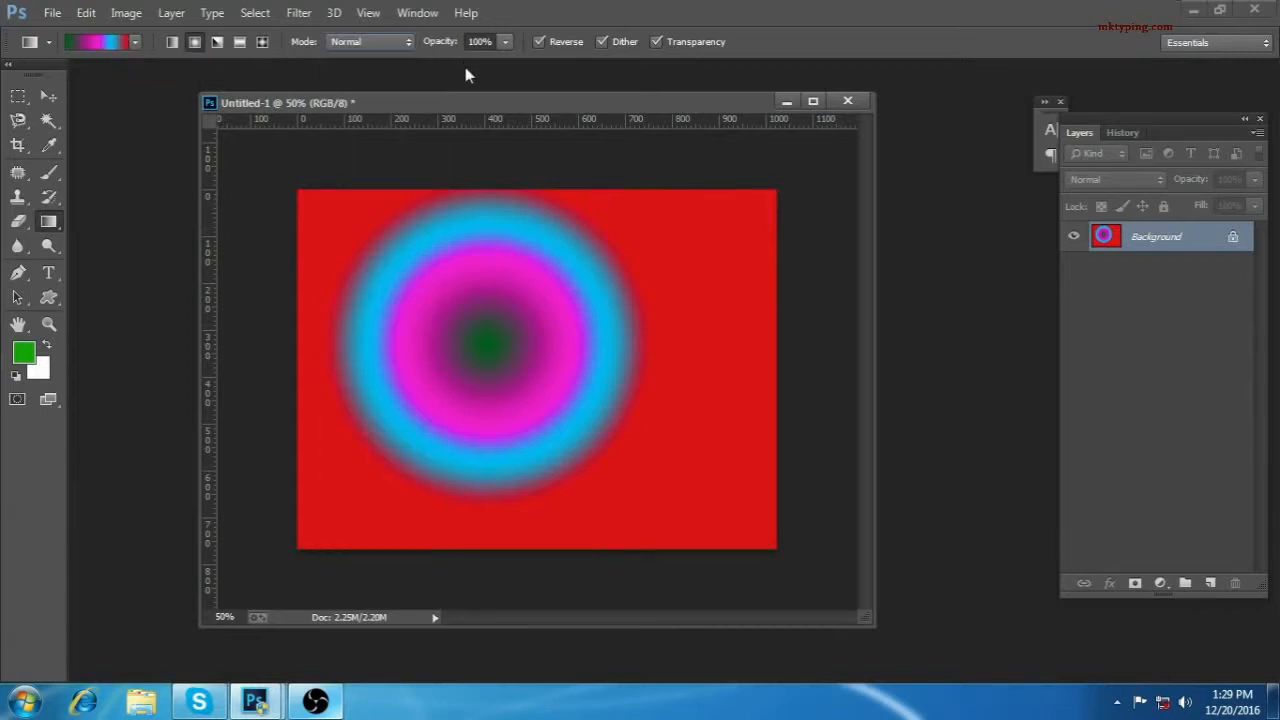
{"action": "left_click", "coordinate": [367, 45]}
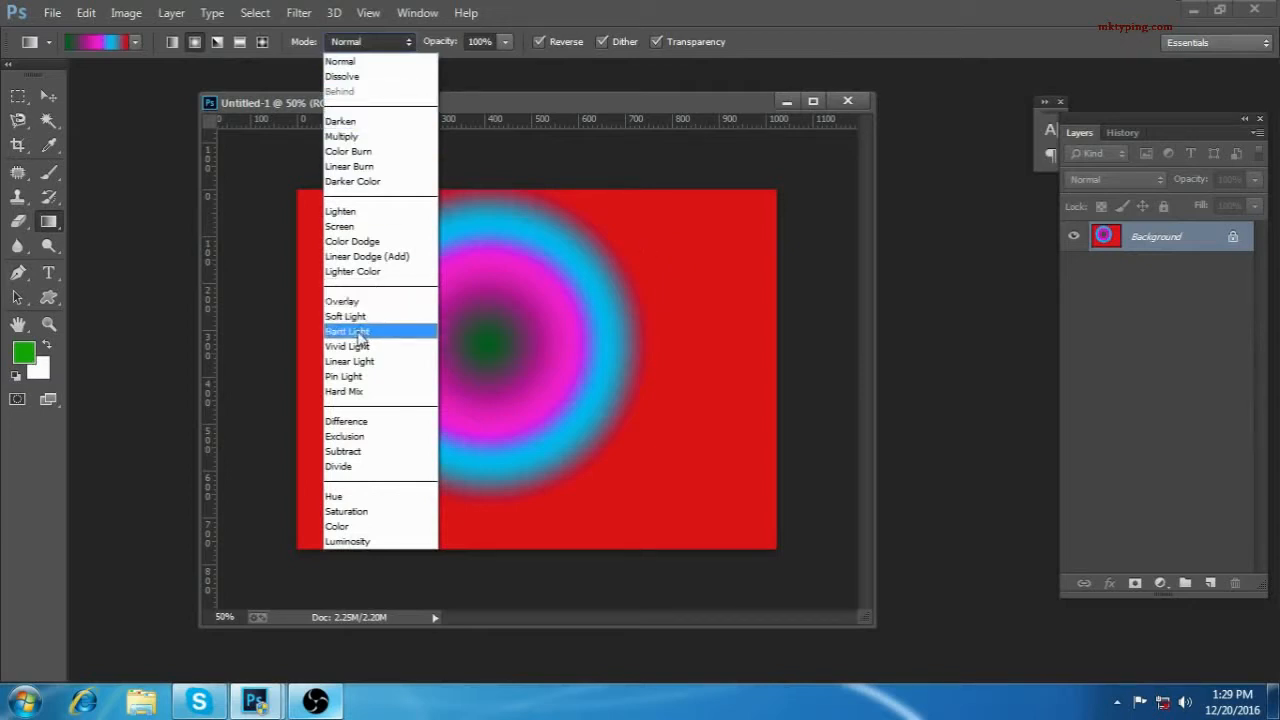
{"action": "left_click", "coordinate": [495, 75]}
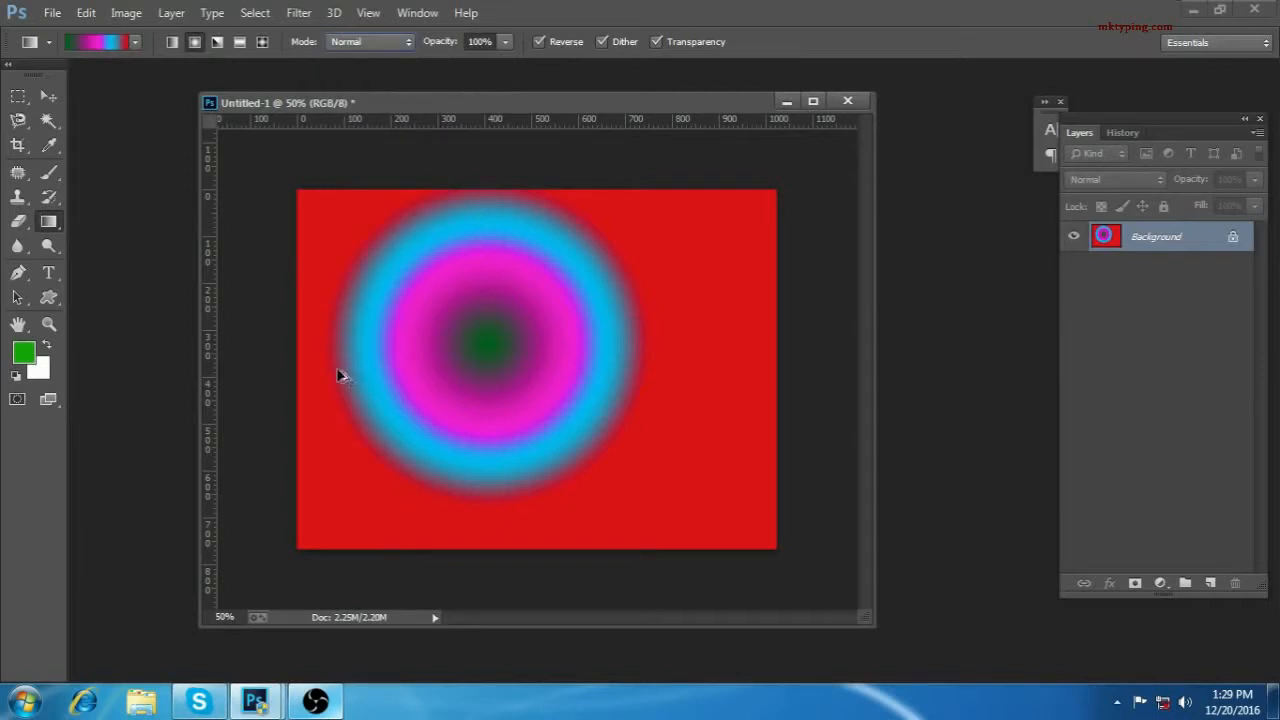
Step: Step back through all the gradient and color fills until the canvas is plain white
{"action": "key", "text": "ctrl+alt+z"}
{"action": "key", "text": "ctrl+alt+z"}
{"action": "key", "text": "ctrl+alt+z"}
{"action": "key", "text": "ctrl+alt+z"}
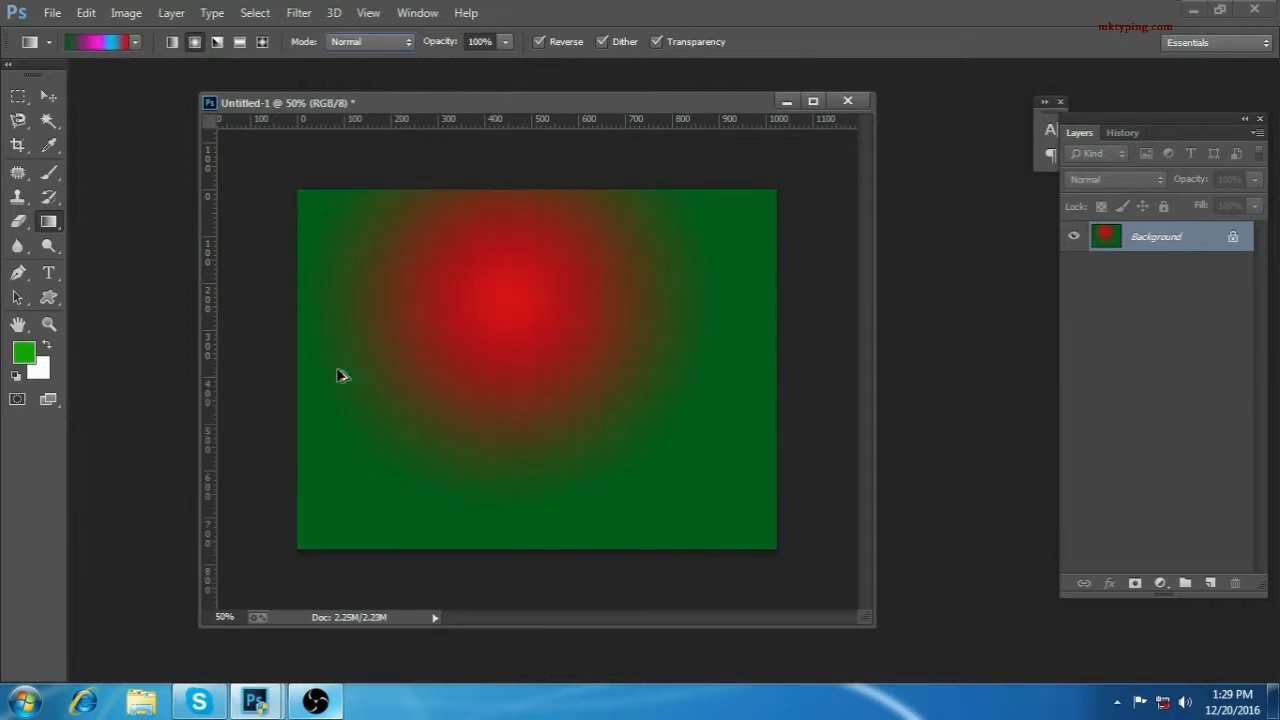
{"action": "key", "text": "ctrl+alt+z"}
{"action": "key", "text": "ctrl+alt+z"}
{"action": "key", "text": "ctrl+alt+z"}
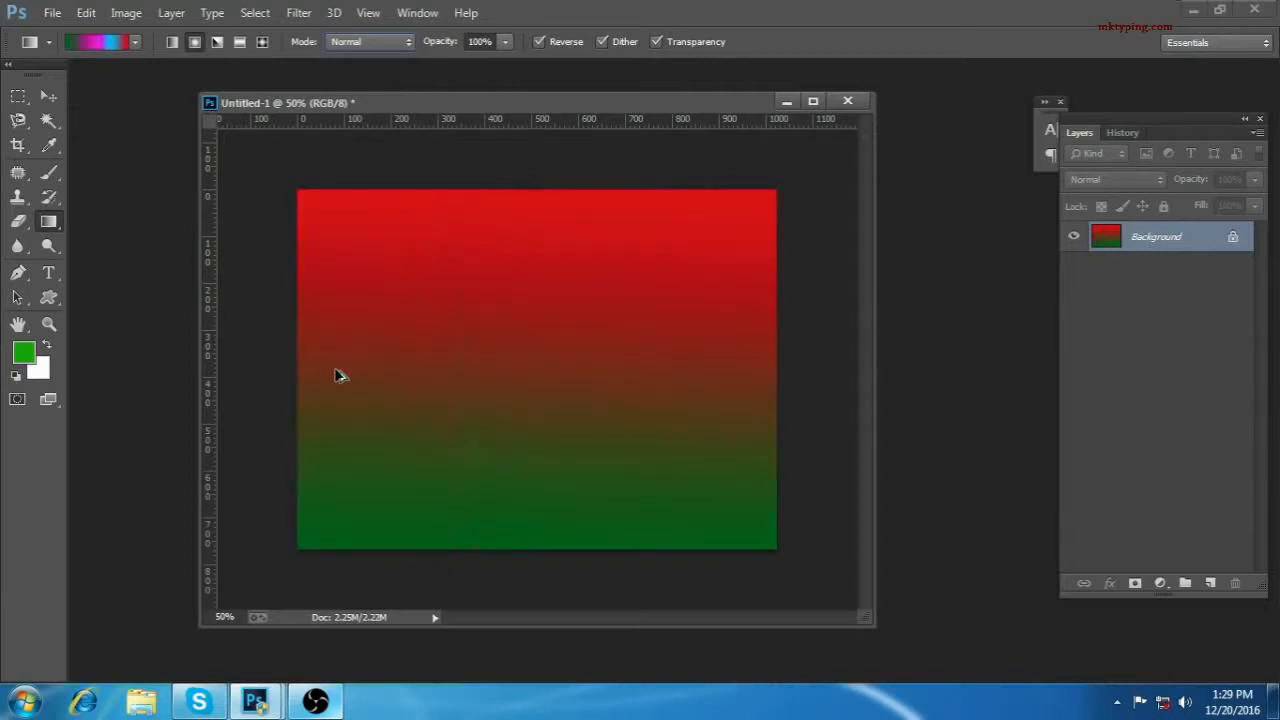
{"action": "key", "text": "ctrl+shift+z"}
{"action": "key", "text": "ctrl+alt+z"}
{"action": "key", "text": "ctrl+alt+z"}
{"action": "key", "text": "ctrl+alt+z"}
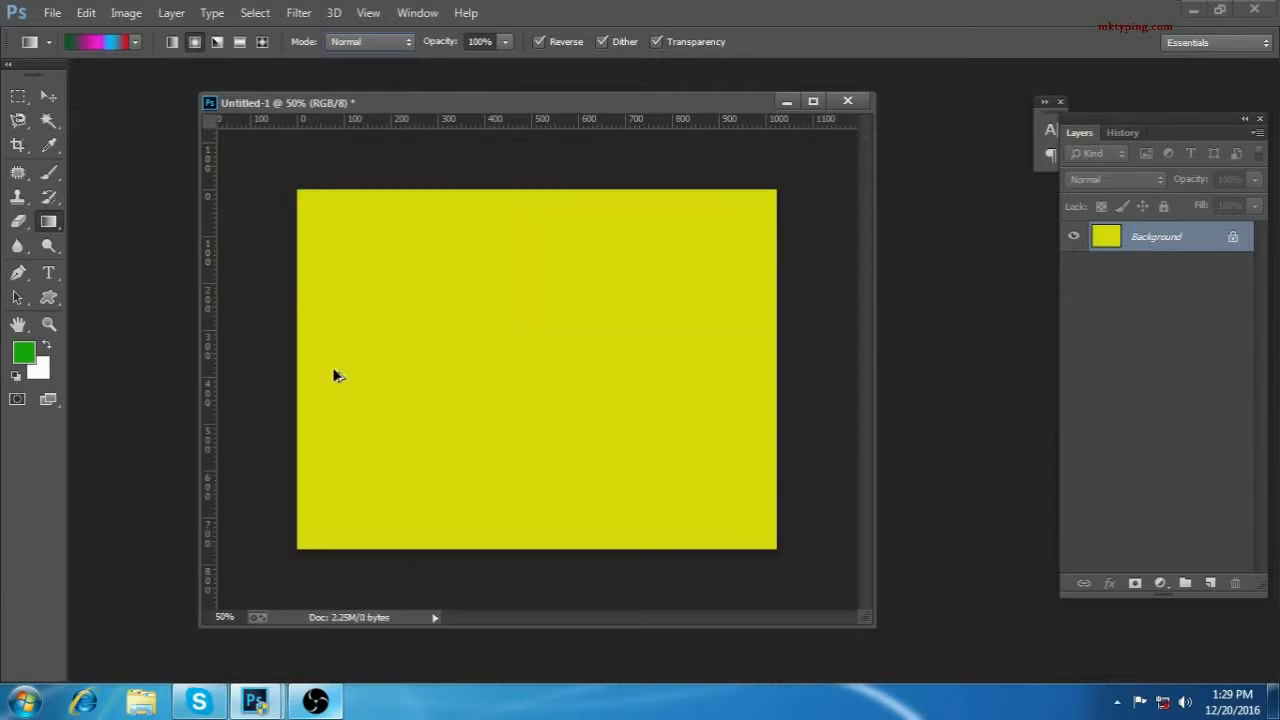
Step: Delete the light blue and magenta color stops from the custom gradient
{"action": "left_click", "coordinate": [110, 42]}
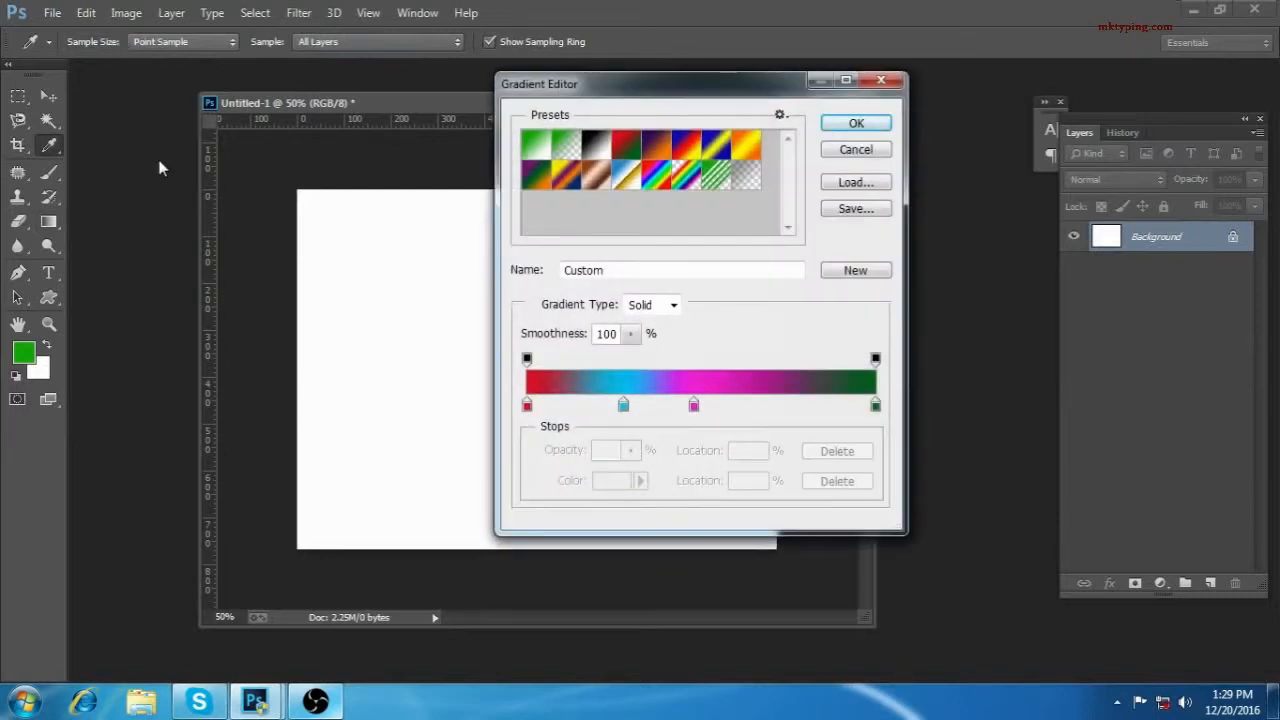
{"action": "left_click", "coordinate": [623, 405]}
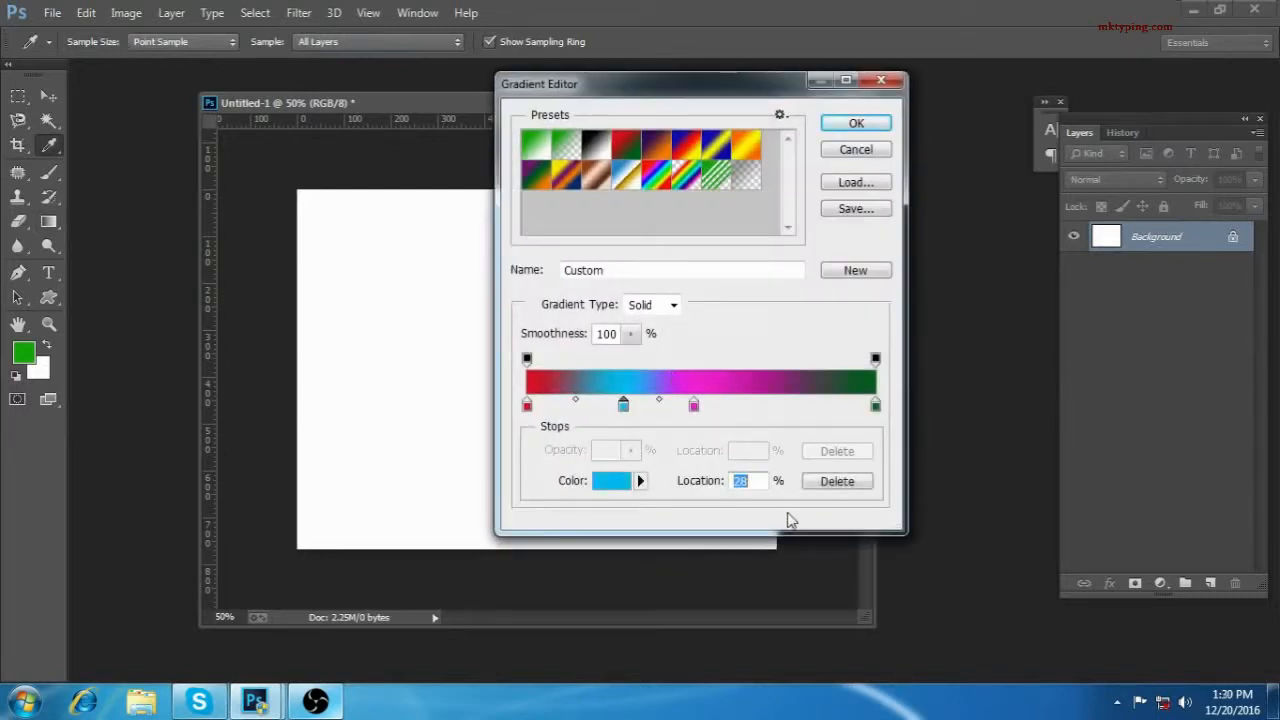
{"action": "left_click", "coordinate": [830, 483]}
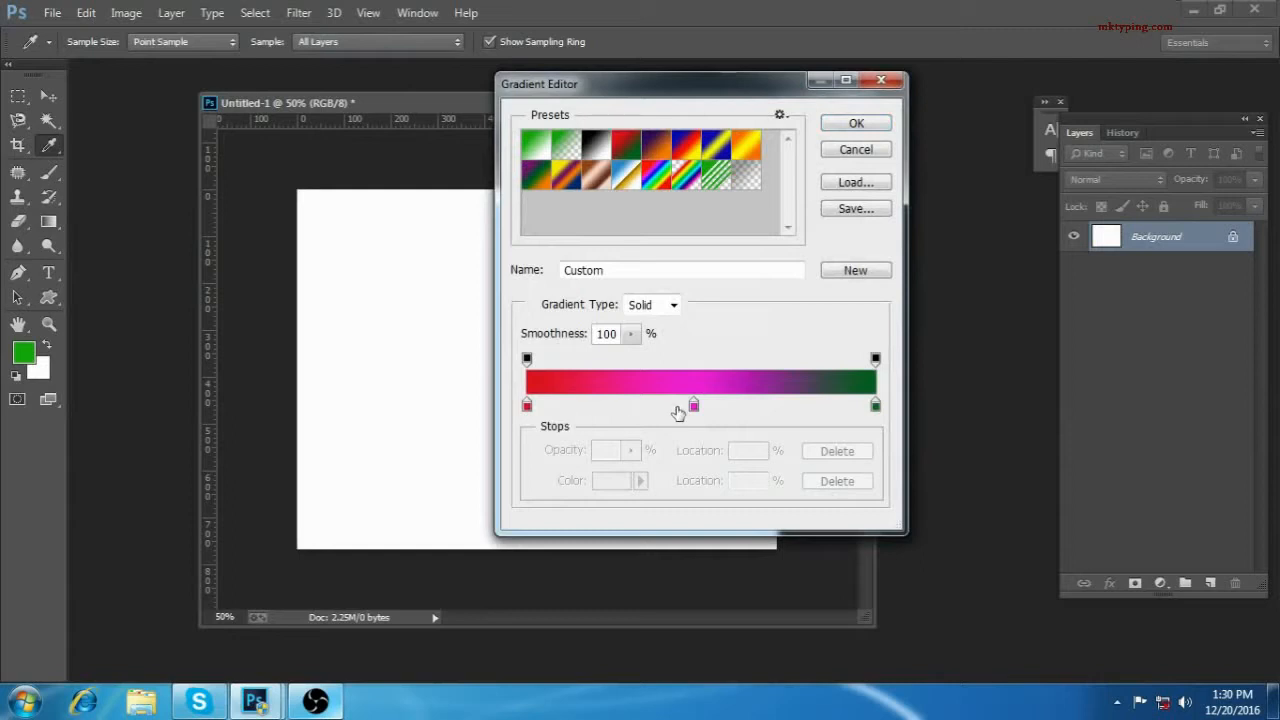
{"action": "left_click", "coordinate": [694, 406]}
{"action": "left_click", "coordinate": [826, 484]}
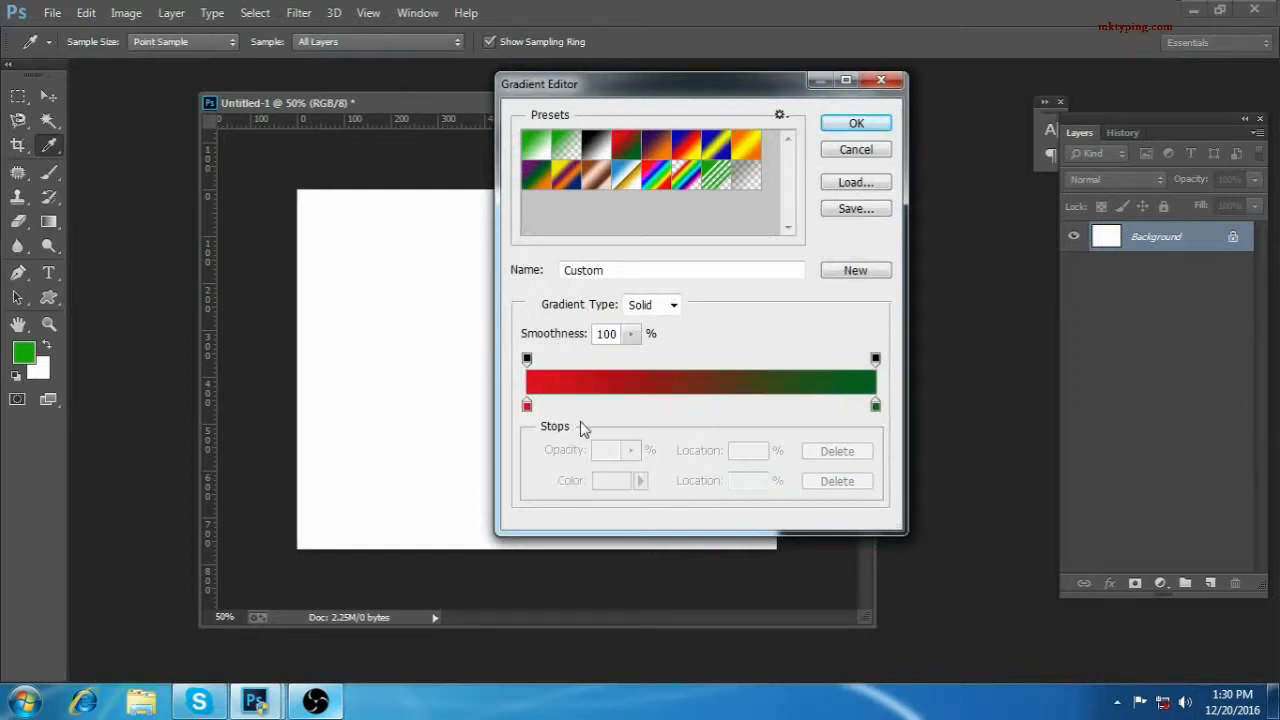
Step: Change the gradient's red starting stop to orange #fca815
{"action": "left_click", "coordinate": [527, 405]}
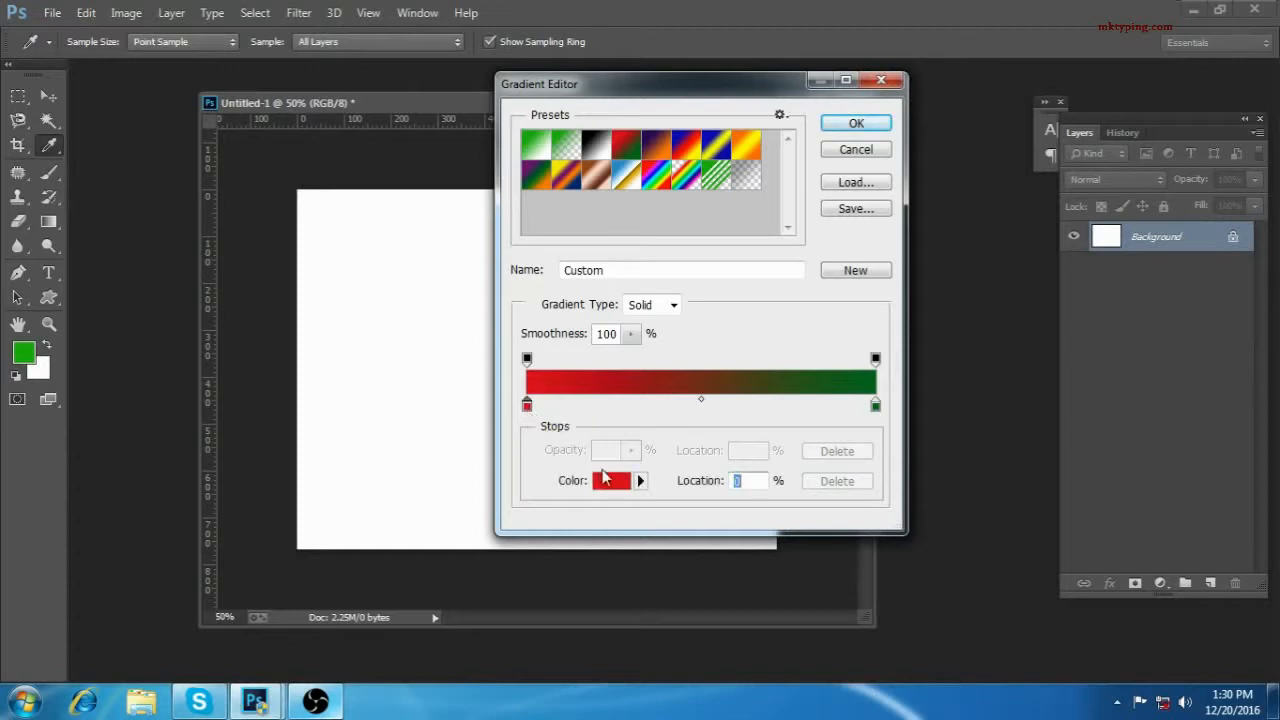
{"action": "left_click", "coordinate": [630, 483]}
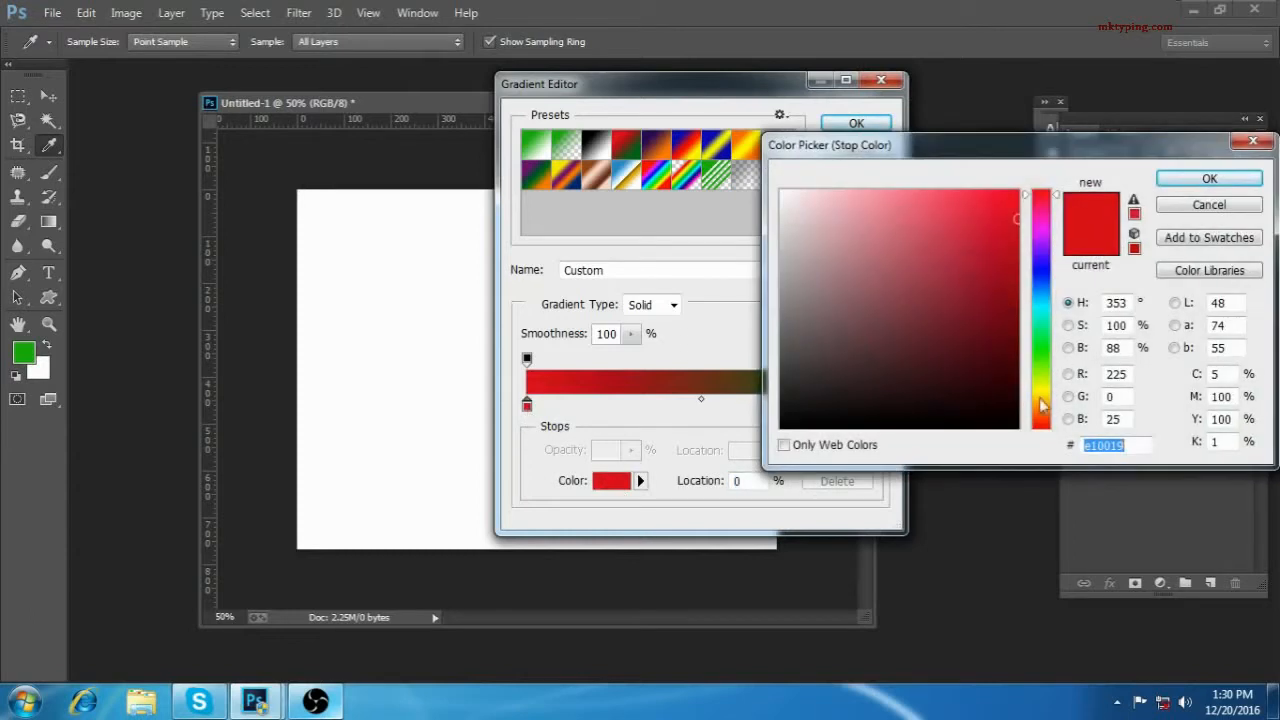
{"action": "left_click", "coordinate": [1042, 405]}
{"action": "left_click_drag", "start_coordinate": [976, 286], "coordinate": [999, 193]}
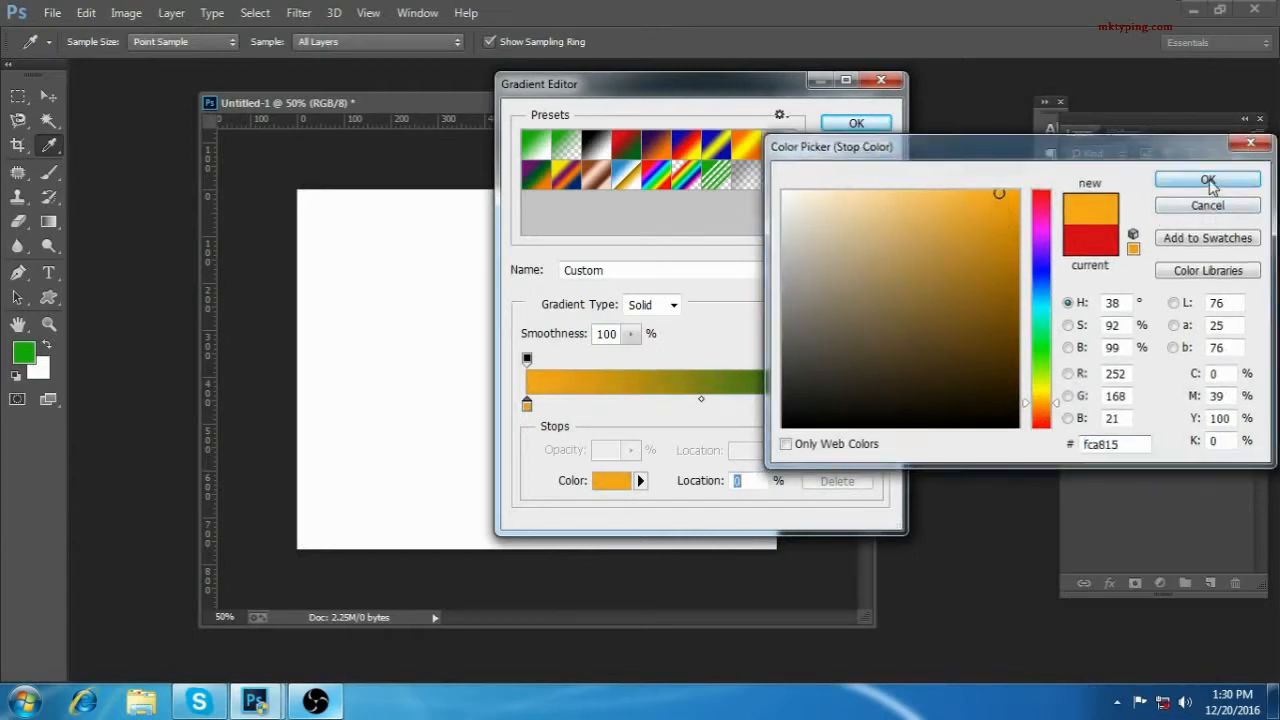
{"action": "left_click", "coordinate": [1209, 178]}
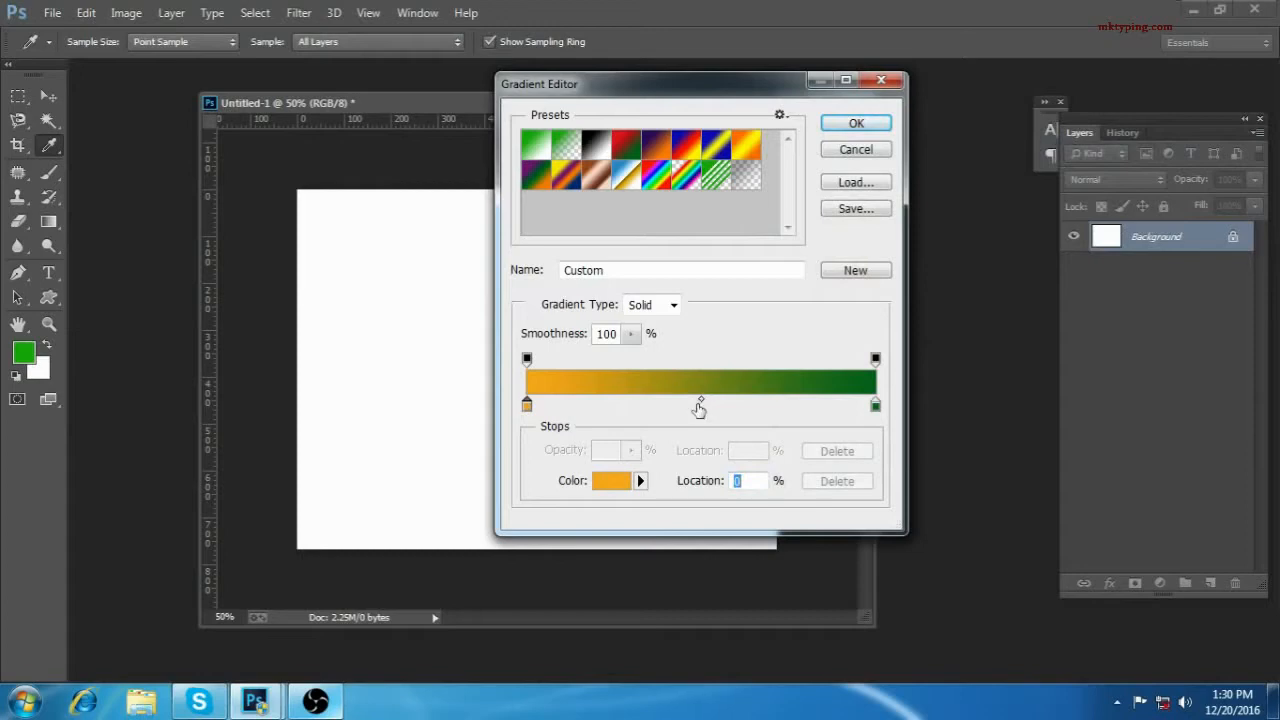
Step: Add a color stop at 49% of the gradient and set its color to white #ffffff
{"action": "left_click", "coordinate": [697, 406]}
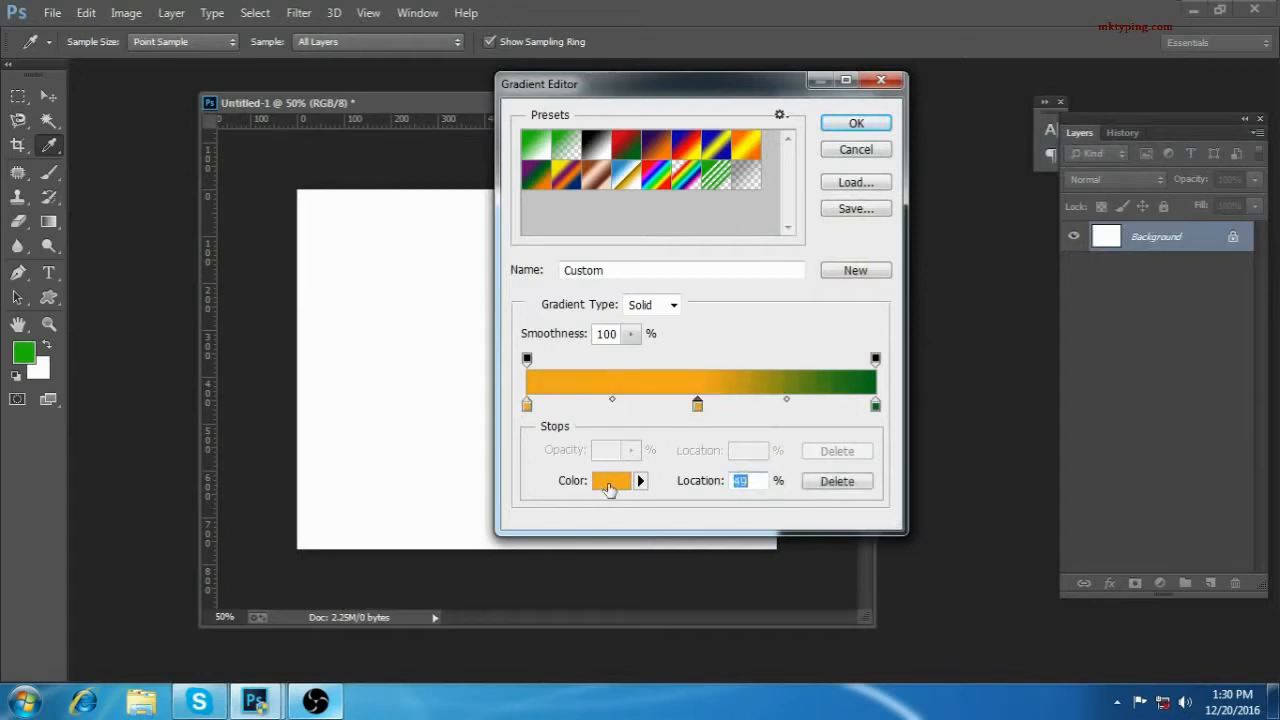
{"action": "left_click", "coordinate": [611, 488]}
{"action": "left_click_drag", "start_coordinate": [857, 242], "coordinate": [779, 187]}
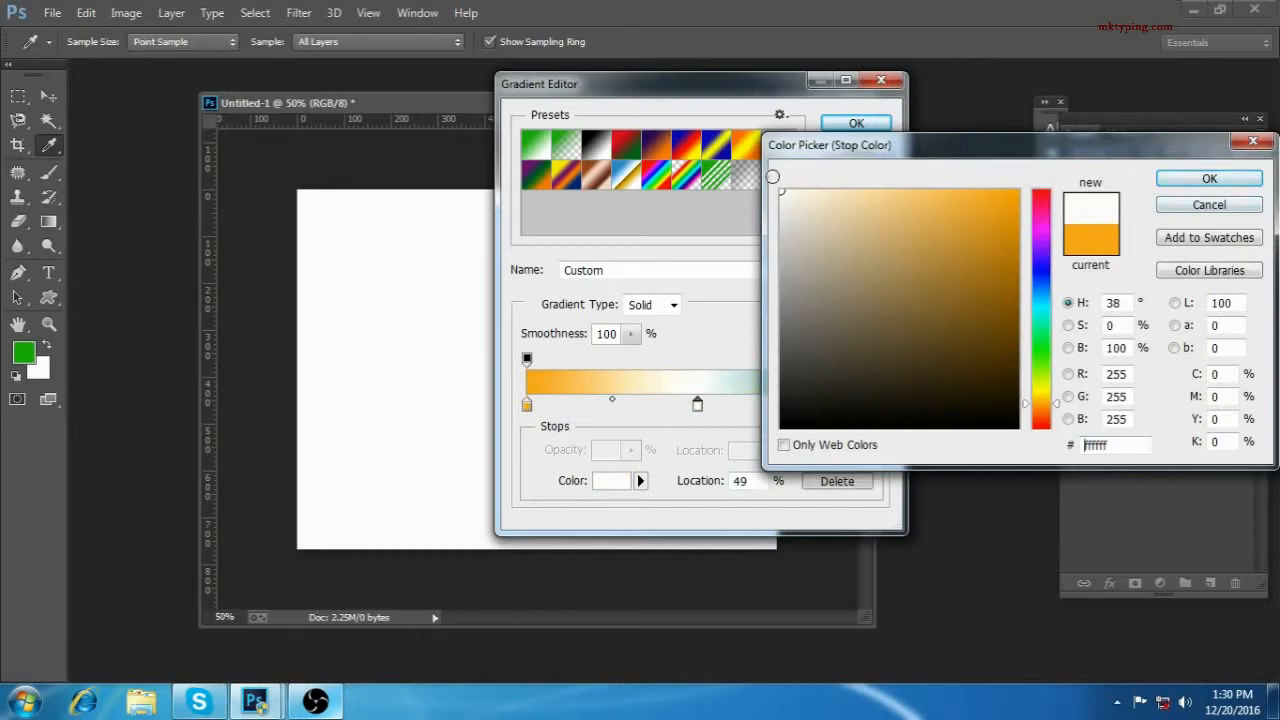
{"action": "left_click", "coordinate": [1210, 179]}
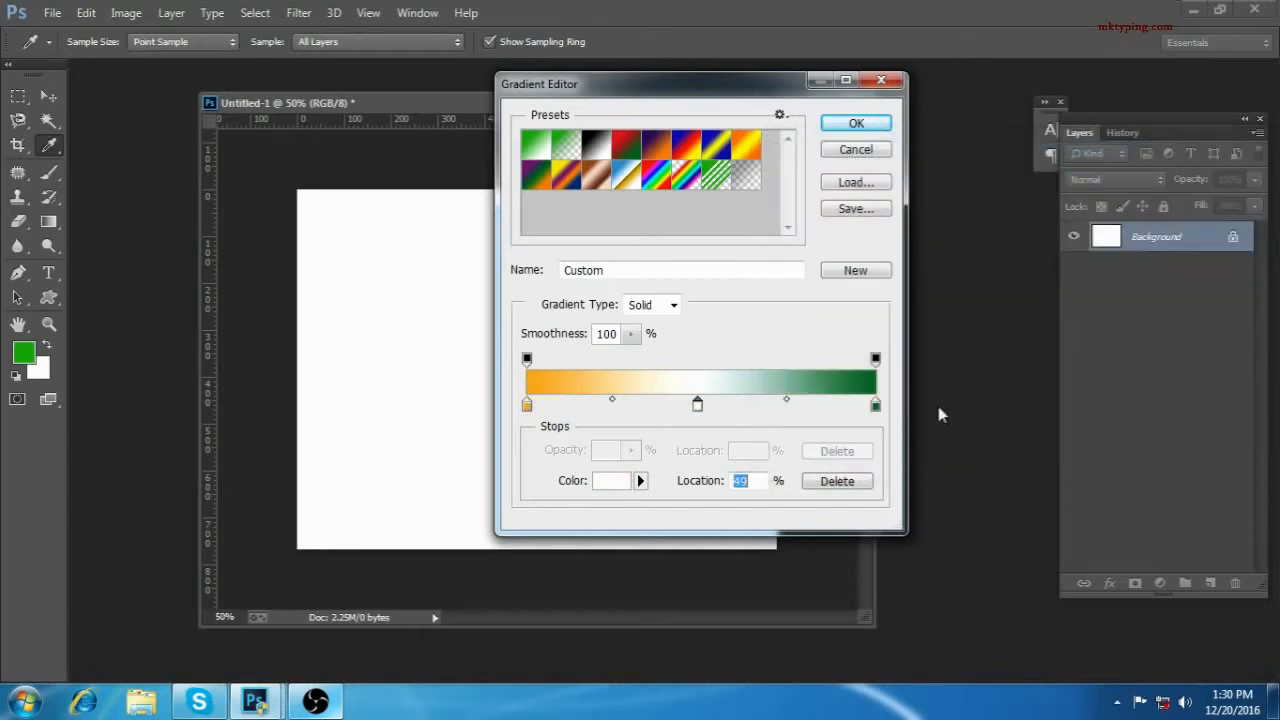
Step: Add a second dark green stop matching the gradient's end color and place it at 82%
{"action": "left_click", "coordinate": [866, 407]}
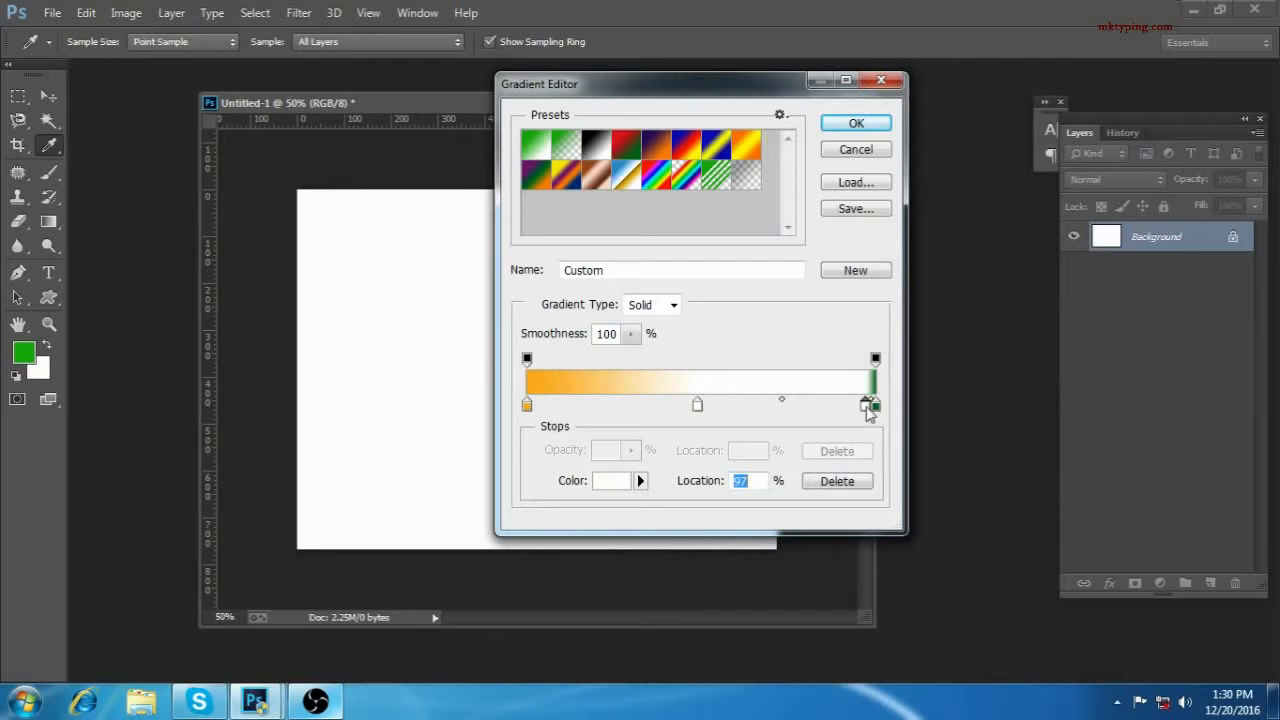
{"action": "left_click", "coordinate": [837, 482]}
{"action": "left_click", "coordinate": [876, 408]}
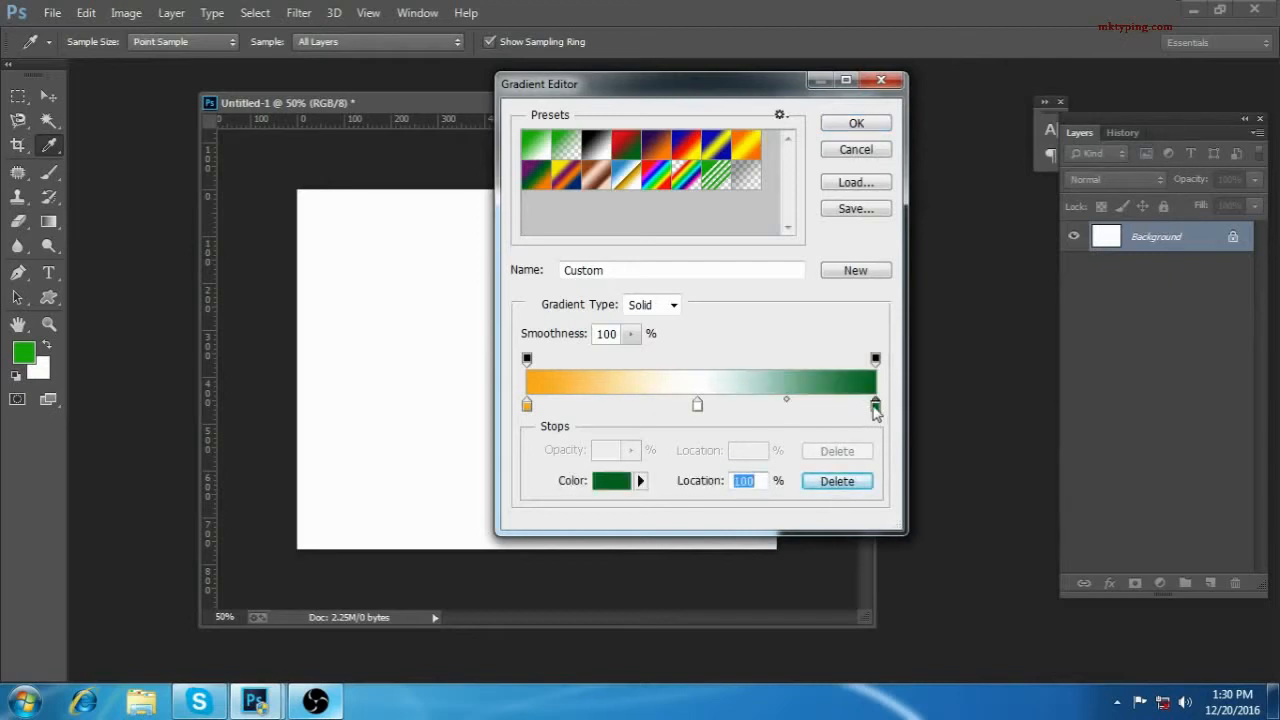
{"action": "left_click", "coordinate": [846, 406]}
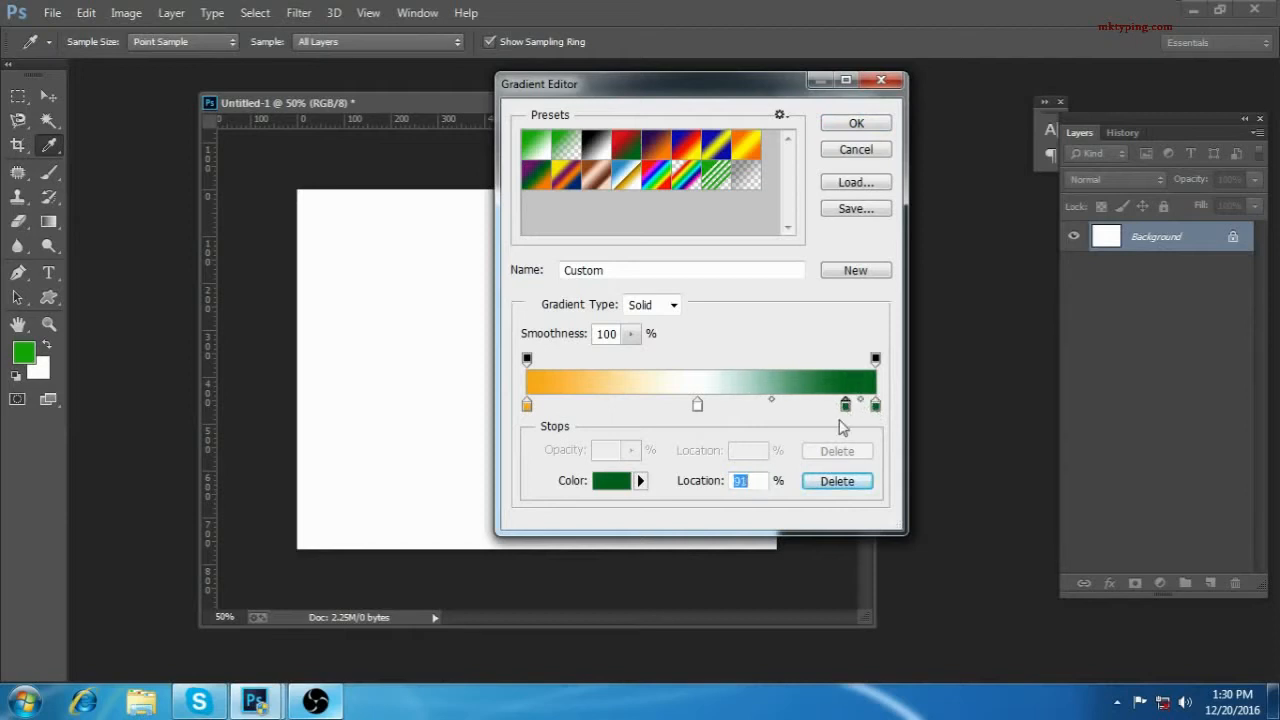
{"action": "left_click_drag", "start_coordinate": [846, 406], "coordinate": [814, 408]}
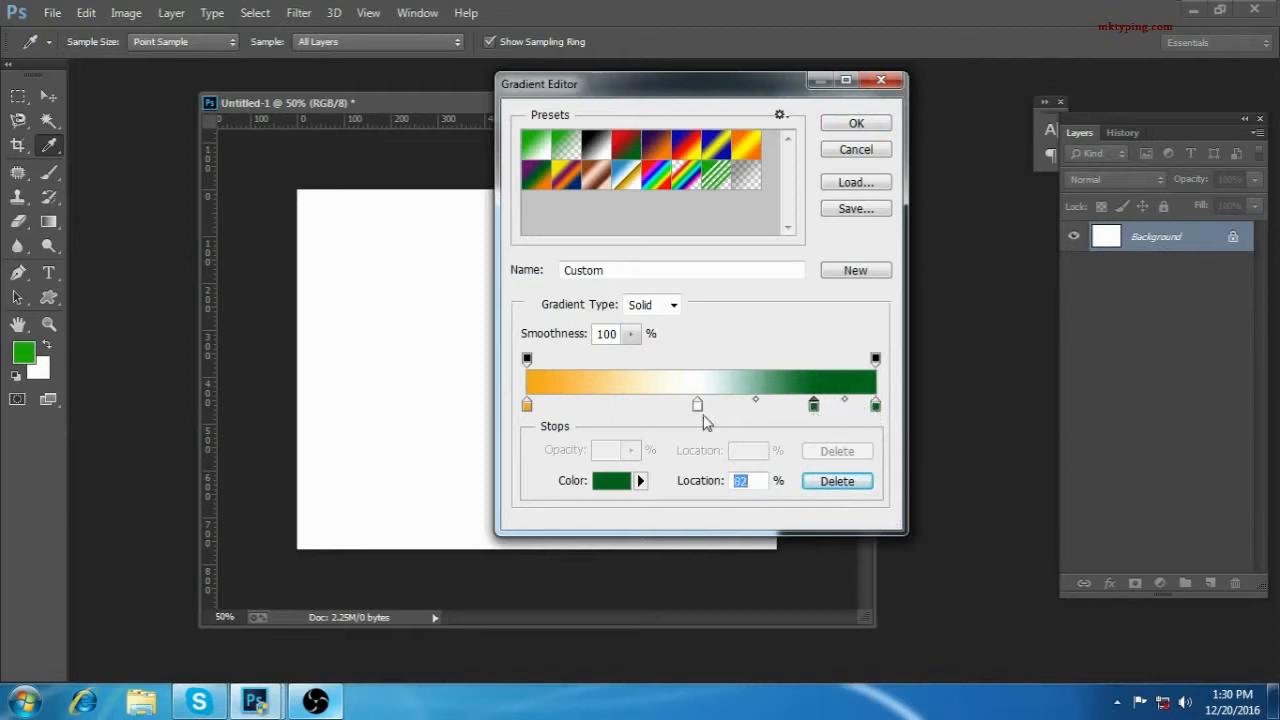
Step: Widen the orange and white bands with a second orange stop at 16% and two spaced white stops, the first at 38%
{"action": "left_click", "coordinate": [697, 406]}
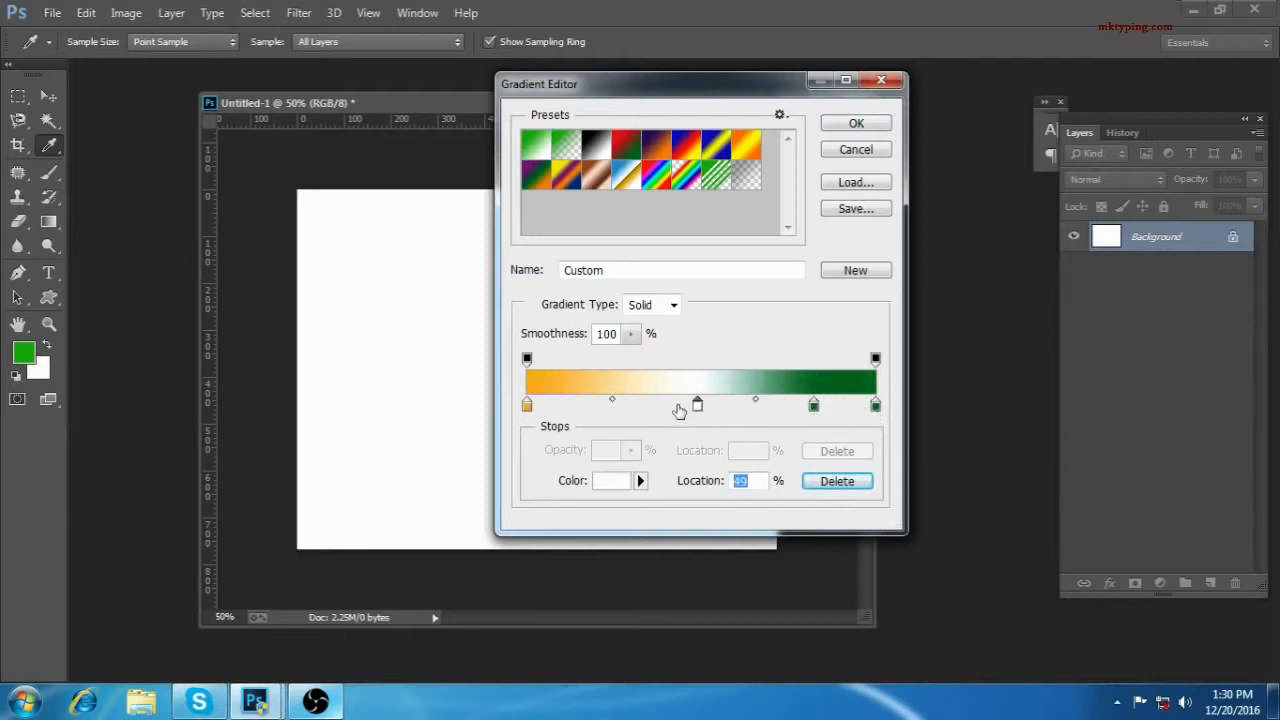
{"action": "left_click", "coordinate": [678, 410]}
{"action": "left_click_drag", "start_coordinate": [677, 409], "coordinate": [667, 411]}
{"action": "left_click", "coordinate": [528, 406]}
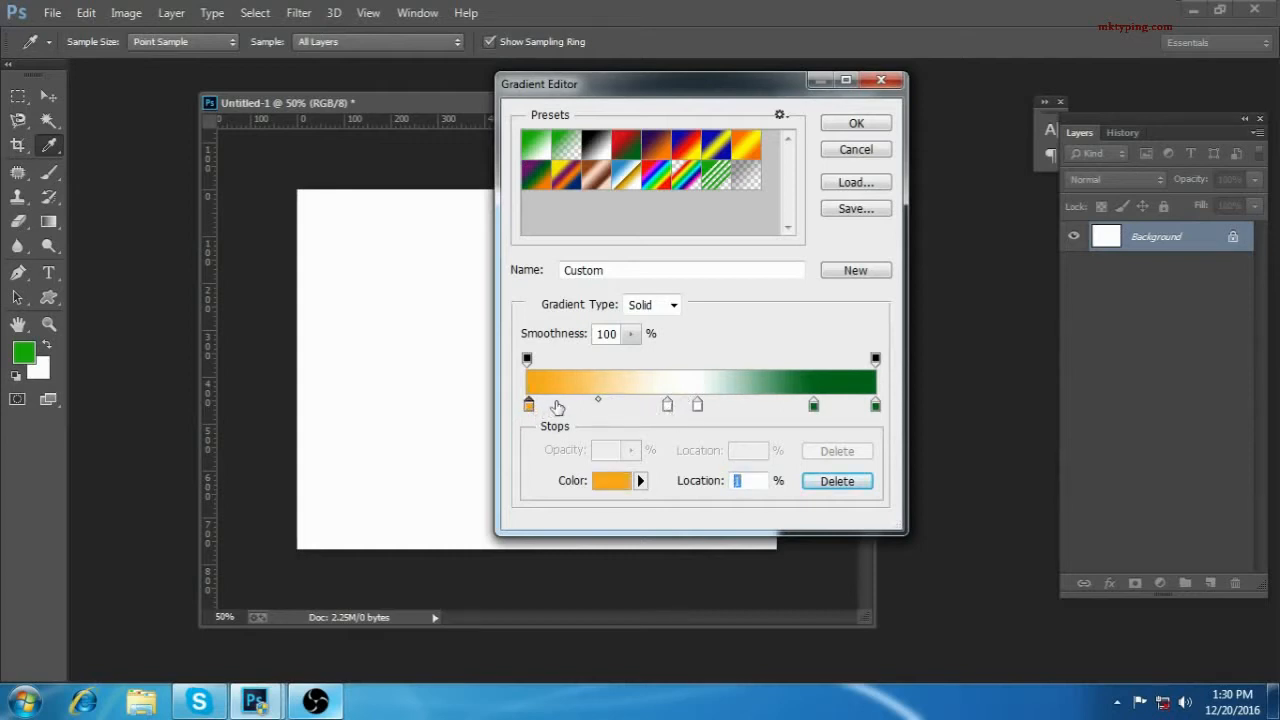
{"action": "left_click_drag", "start_coordinate": [557, 407], "coordinate": [585, 414]}
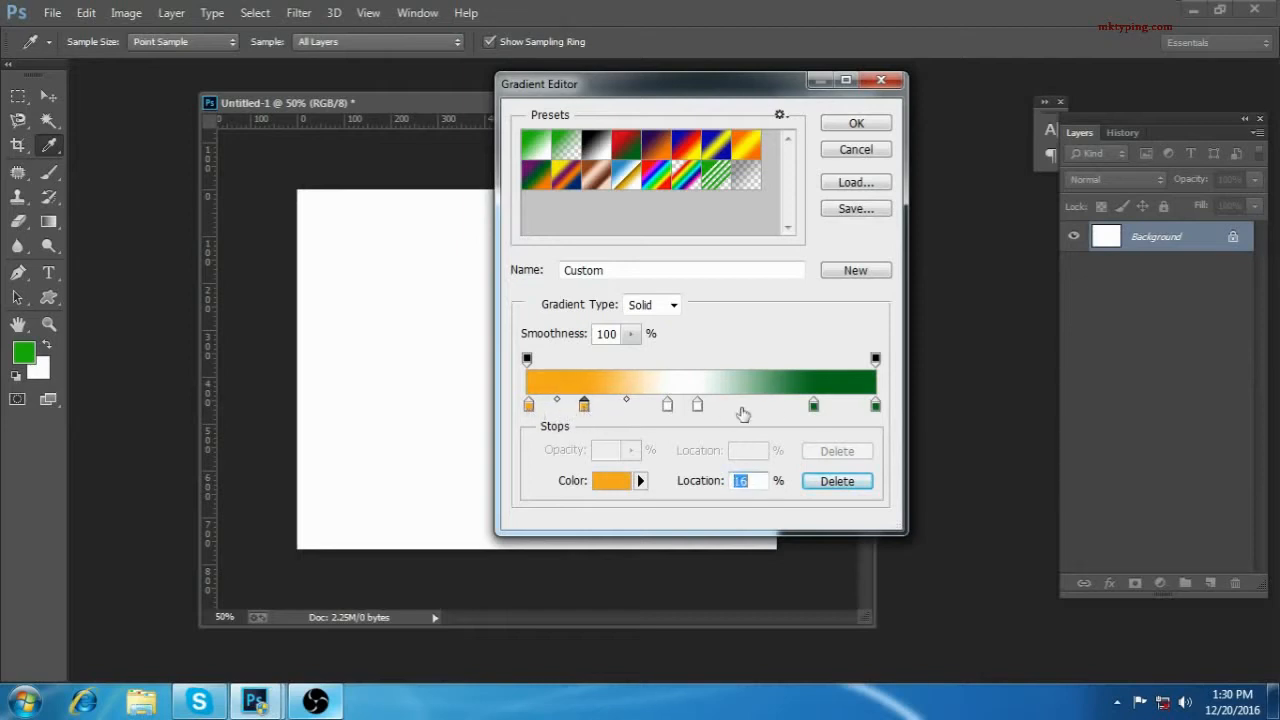
{"action": "left_click_drag", "start_coordinate": [699, 407], "coordinate": [659, 410]}
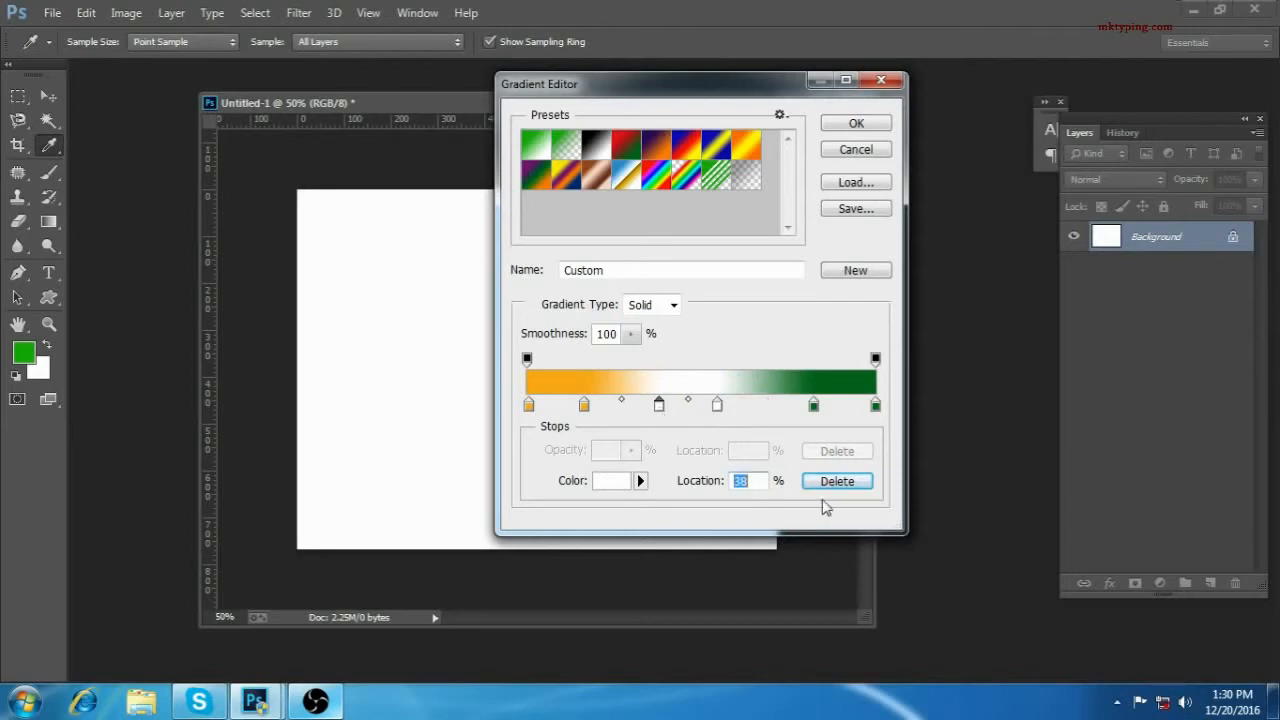
Step: Accept the orange-white-green gradient and fill the canvas with it as a reflected gradient from the top edge to below the bottom edge
{"action": "left_click", "coordinate": [852, 128]}
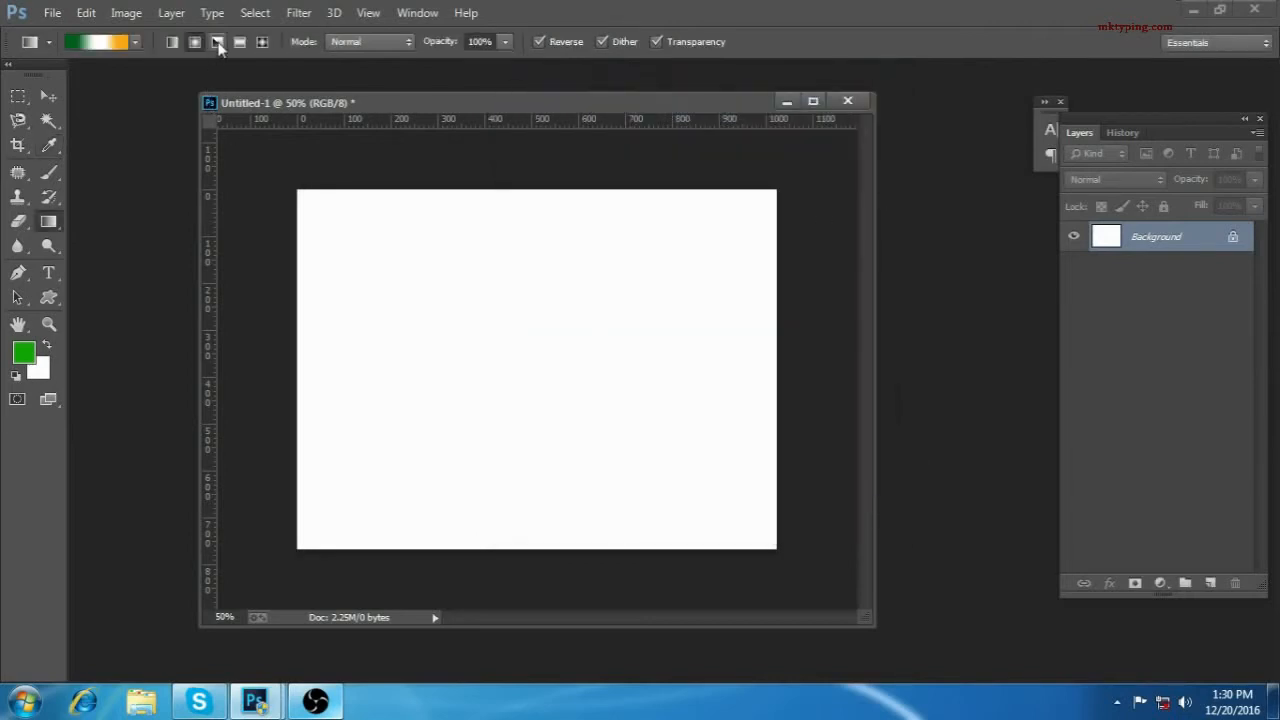
{"action": "left_click", "coordinate": [240, 44]}
{"action": "left_click_drag", "start_coordinate": [520, 200], "coordinate": [582, 634]}
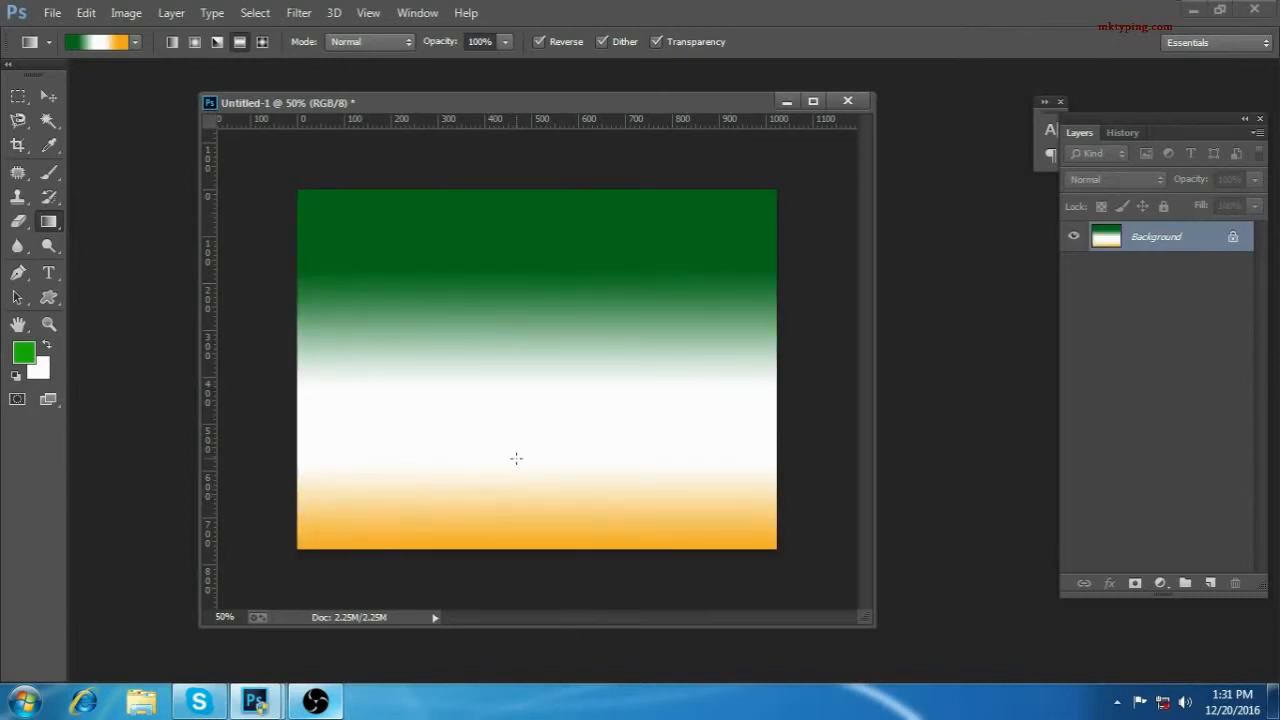
Step: Turn off gradient reversal and refill the canvas from its top edge downward so orange is on top and green at the bottom
{"action": "left_click", "coordinate": [538, 42]}
{"action": "left_click_drag", "start_coordinate": [527, 186], "coordinate": [574, 622]}
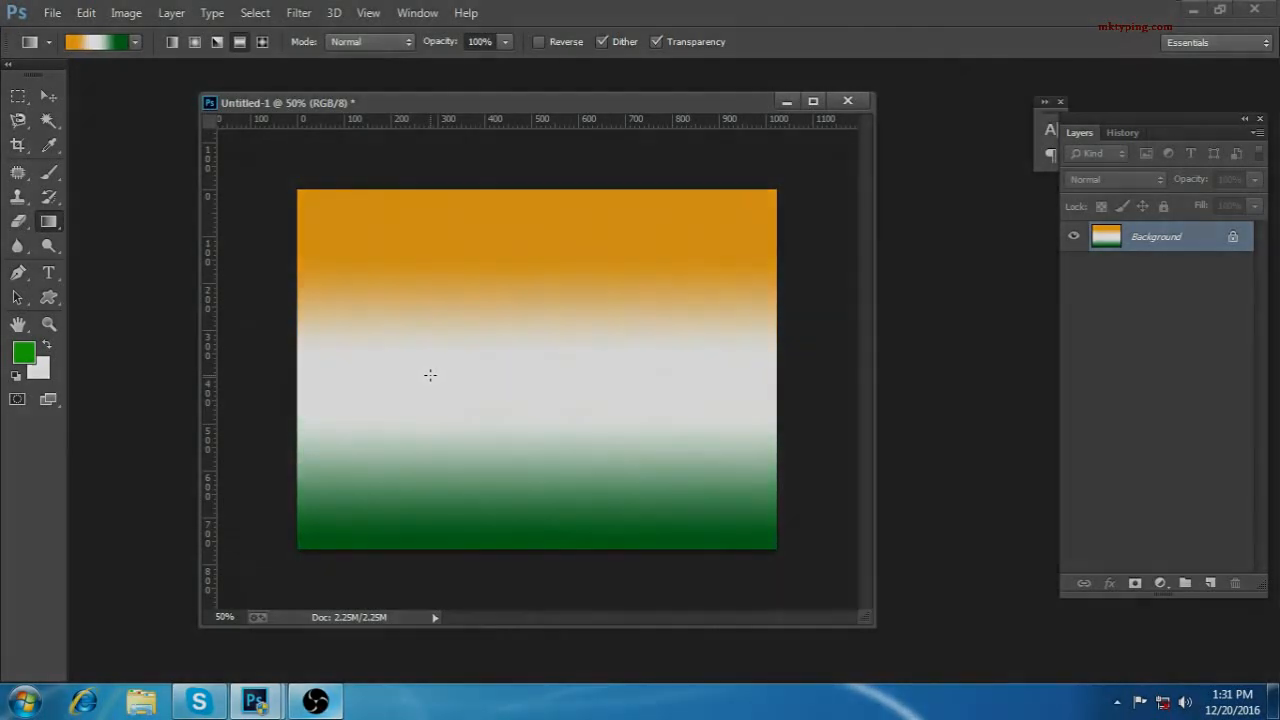
{"action": "left_click", "coordinate": [312, 704]}
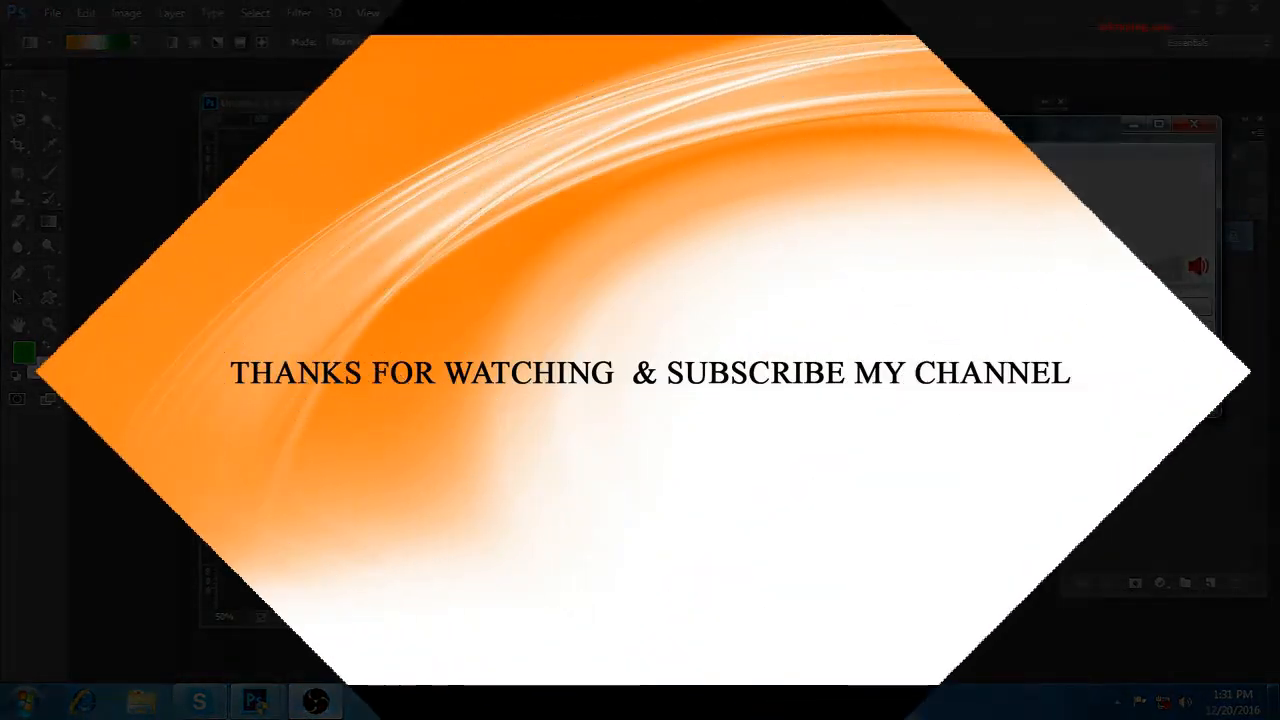